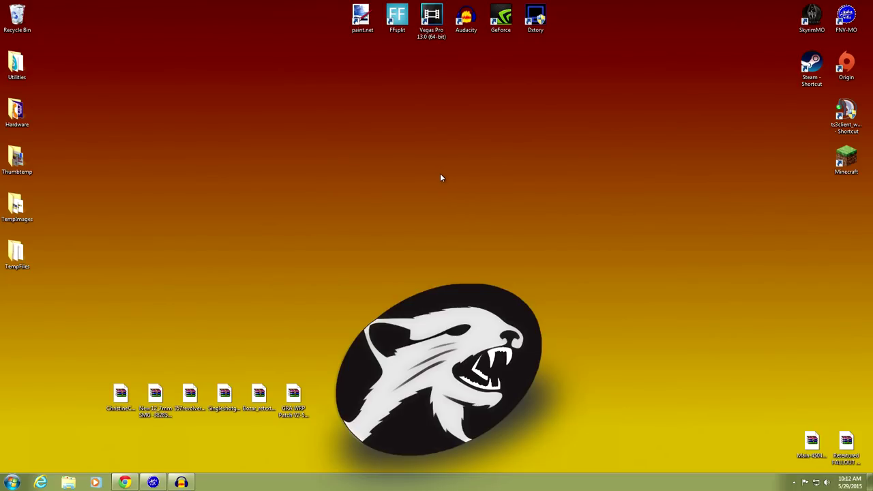
click(152, 482)
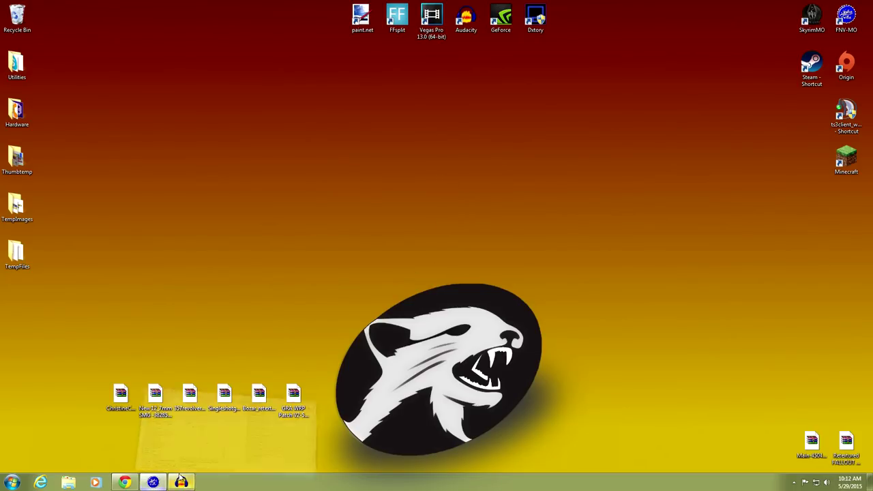
drag(495, 161, 500, 138)
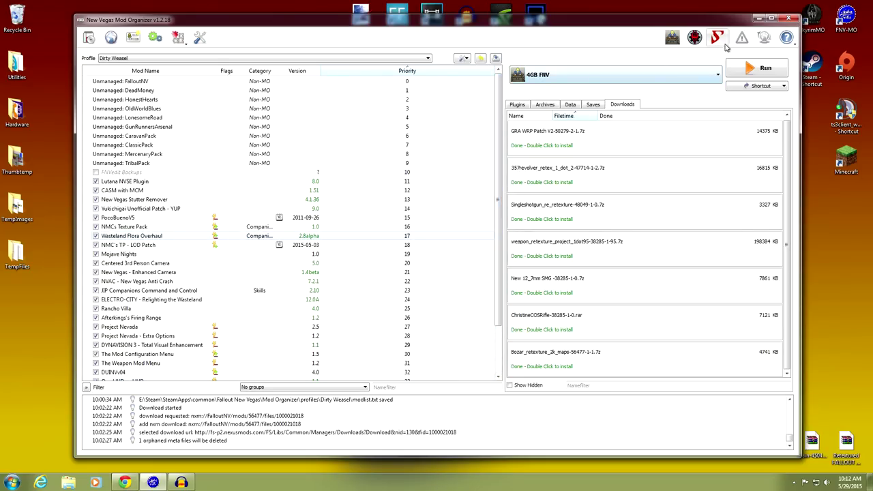
click(758, 19)
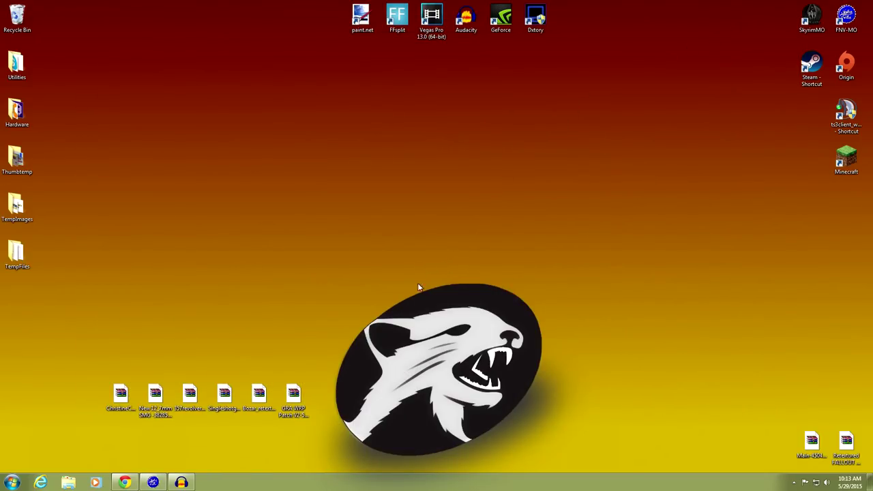
click(153, 482)
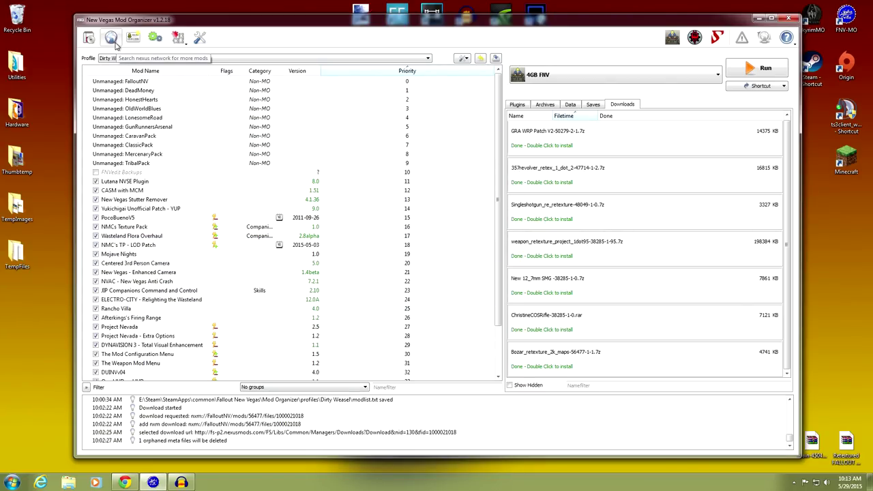
click(757, 19)
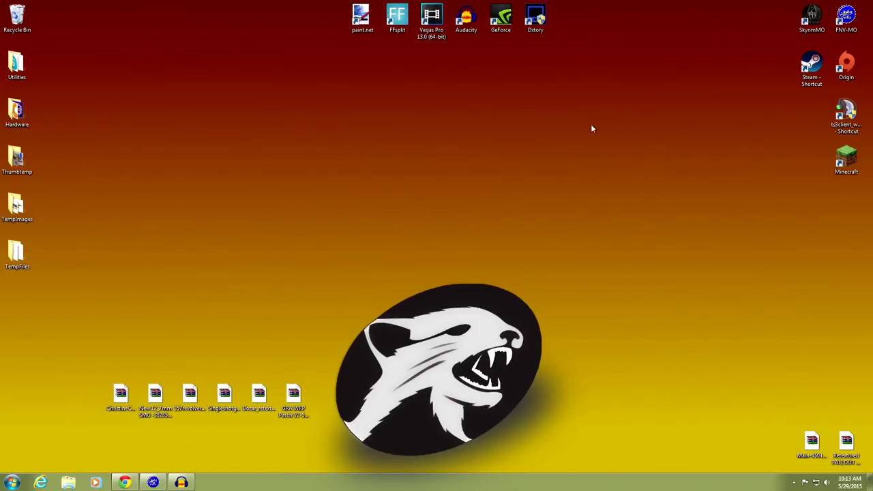
Switch to Chrome and look through the description of the Weapon Retexture Project - WRP mod on Nexus Mods.
click(124, 483)
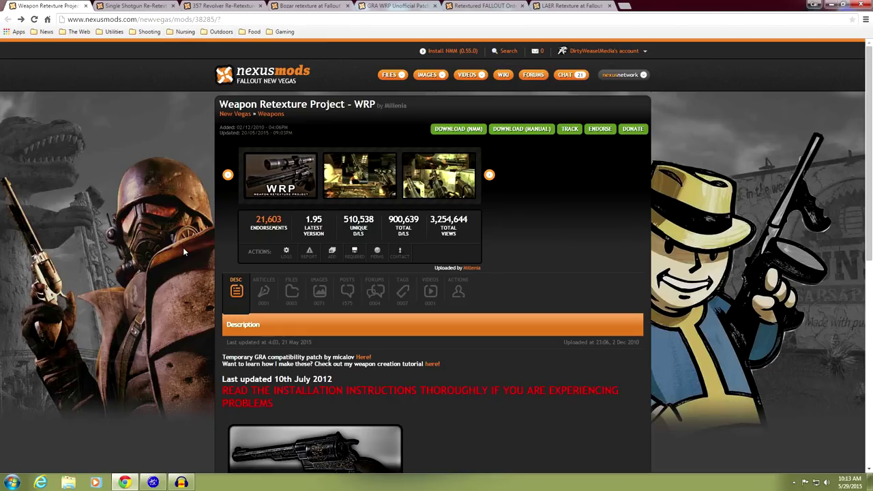
scroll(182, 249, down, 1)
scroll(191, 252, down, 1)
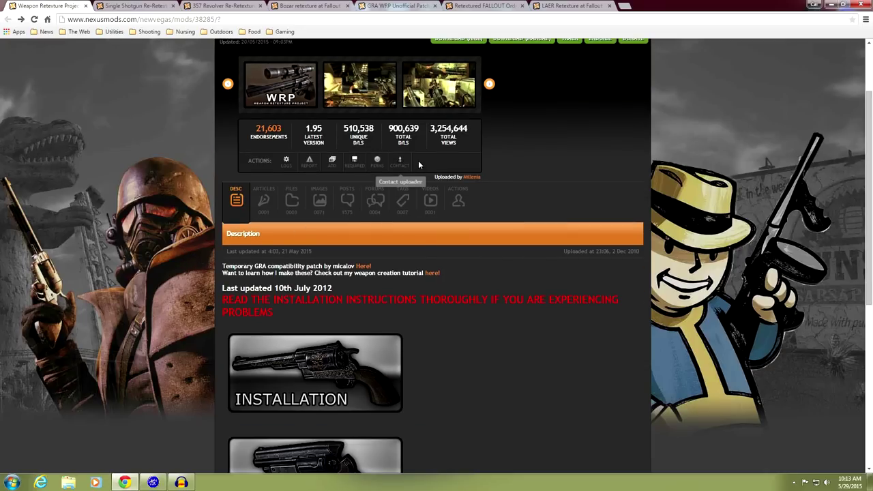
scroll(176, 292, down, 5)
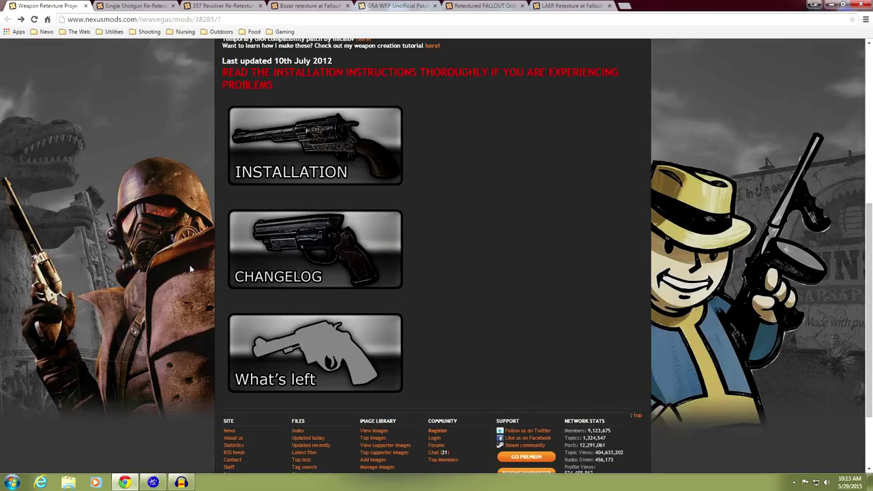
scroll(189, 268, up, 1)
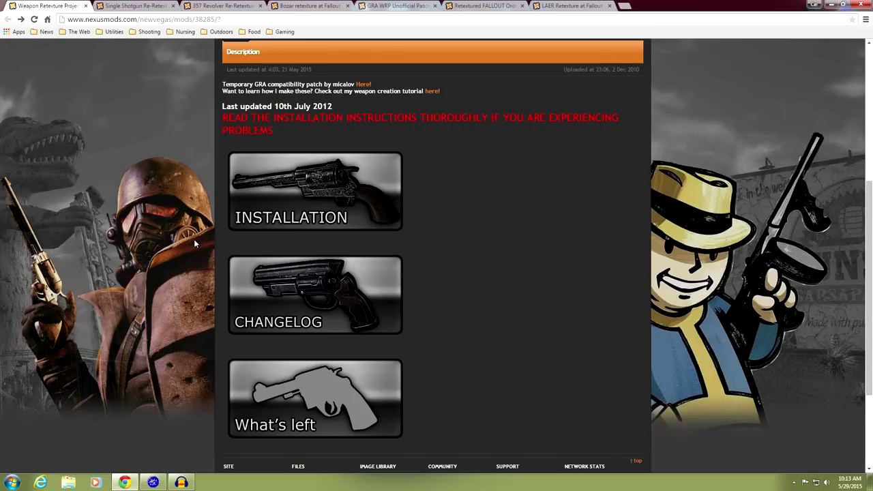
Read through the Weapon Retexture Project's changelog and return to the mod page.
click(244, 281)
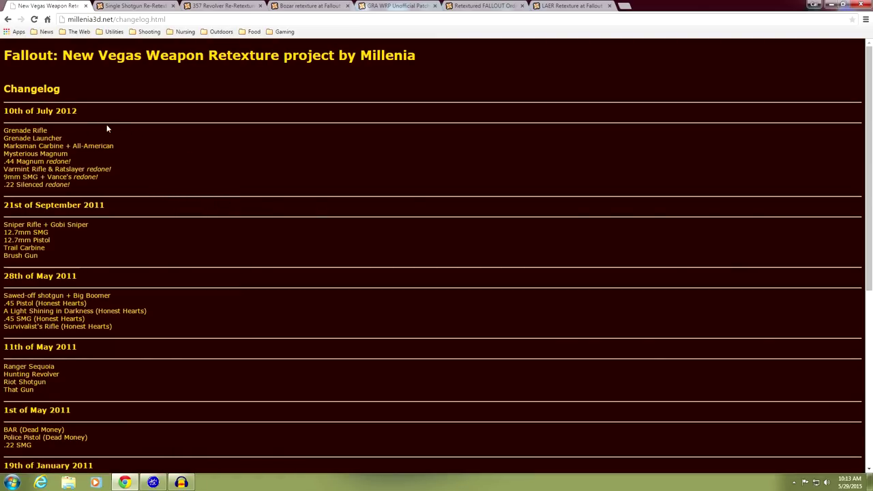
scroll(147, 136, down, 5)
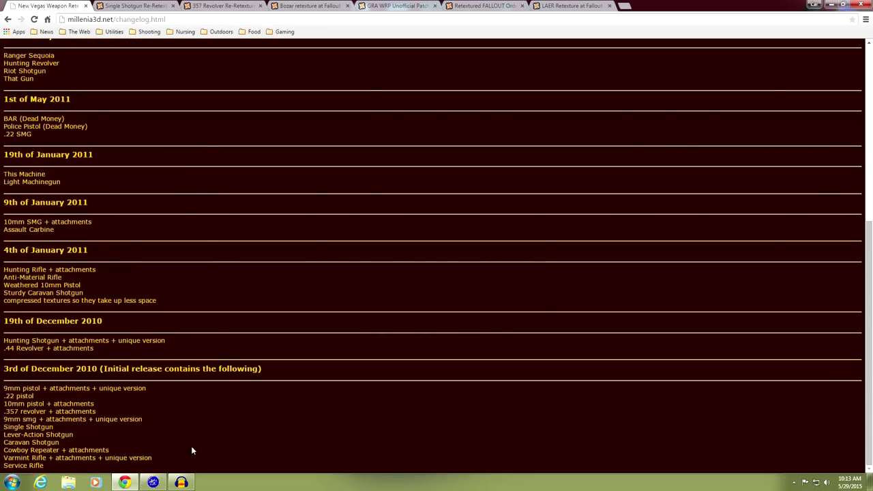
scroll(201, 442, up, 3)
scroll(210, 370, up, 2)
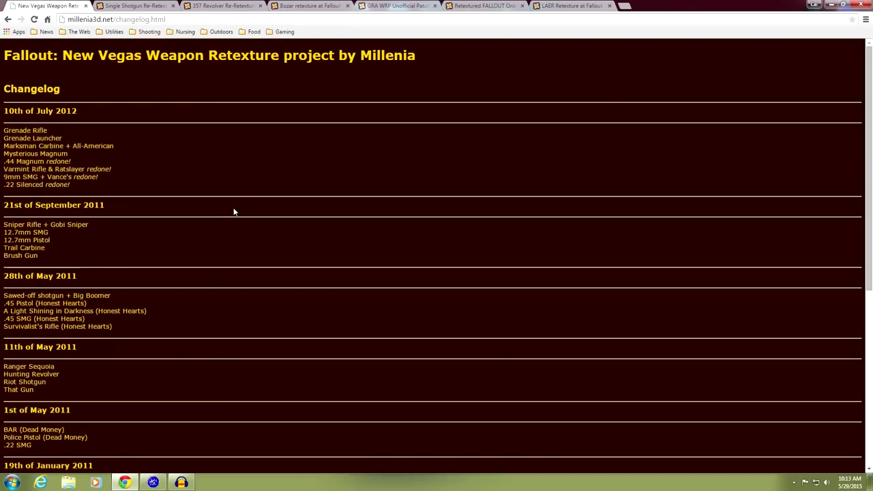
click(7, 19)
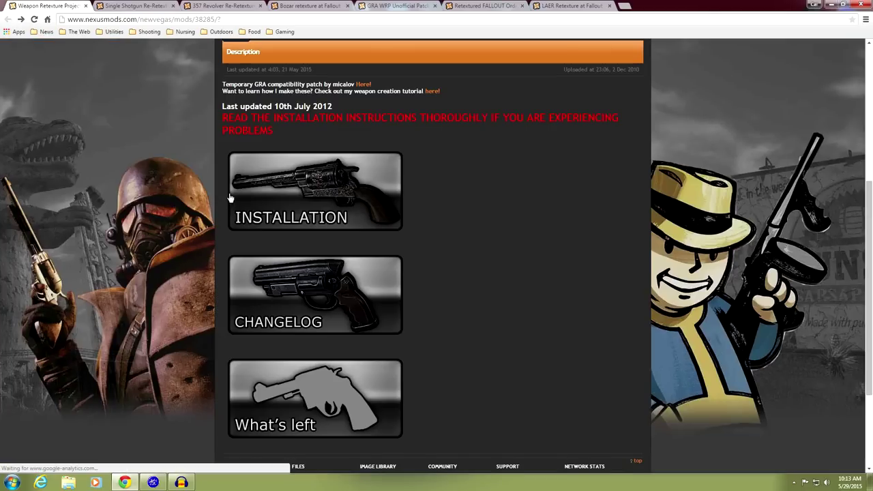
Review the Weapon Retexture Project's main, update and optional files and check the downloads list in Mod Organizer.
scroll(206, 263, up, 3)
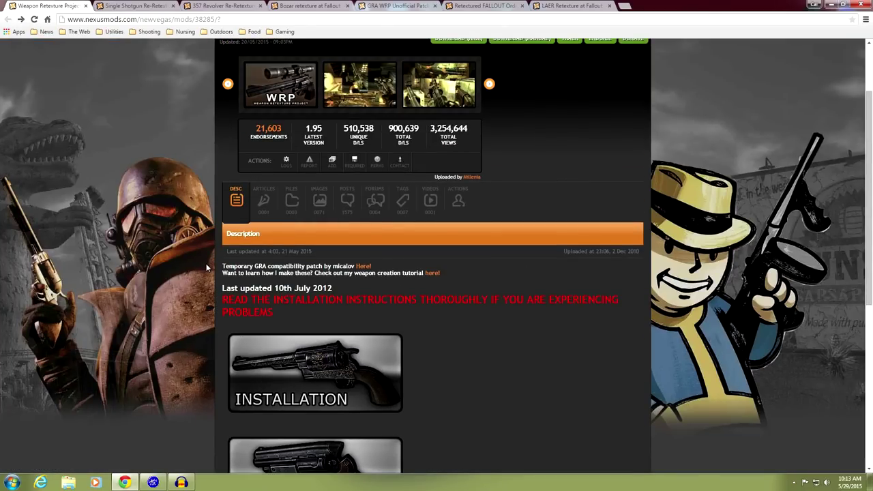
click(293, 201)
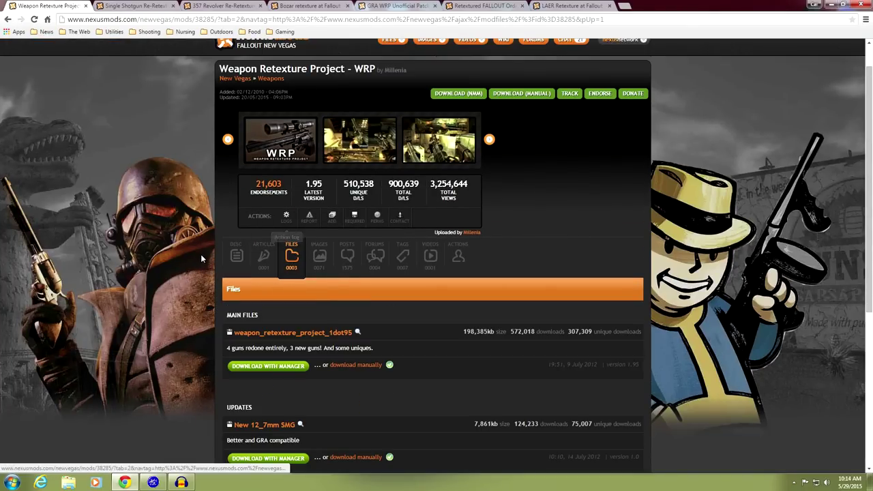
scroll(201, 255, down, 2)
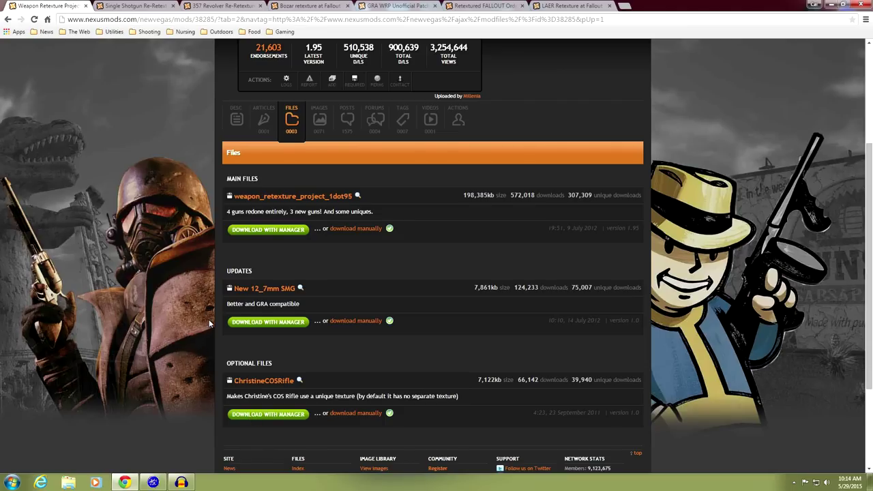
click(153, 482)
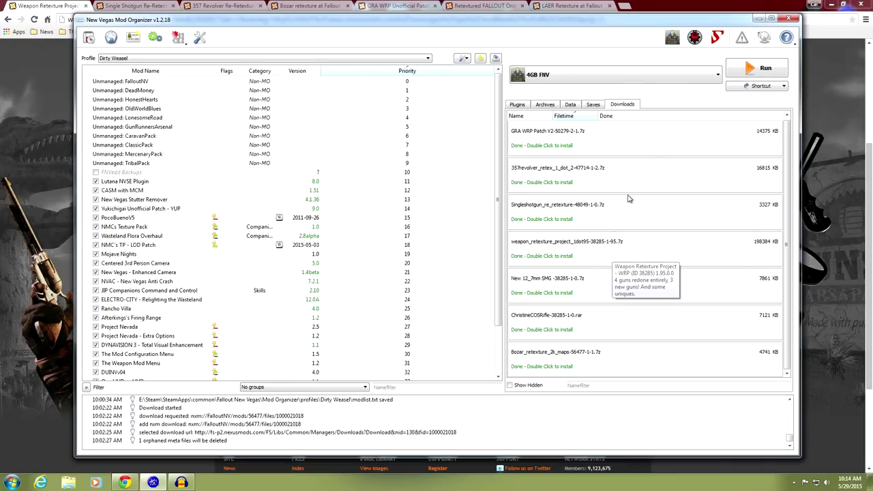
click(758, 18)
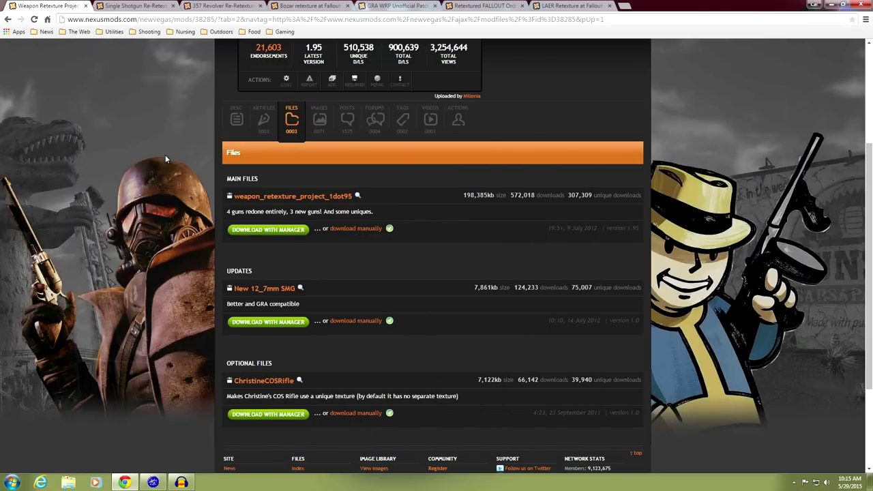
View the Single Shotgun Re-Retexture mod page and its downloadable files.
click(139, 8)
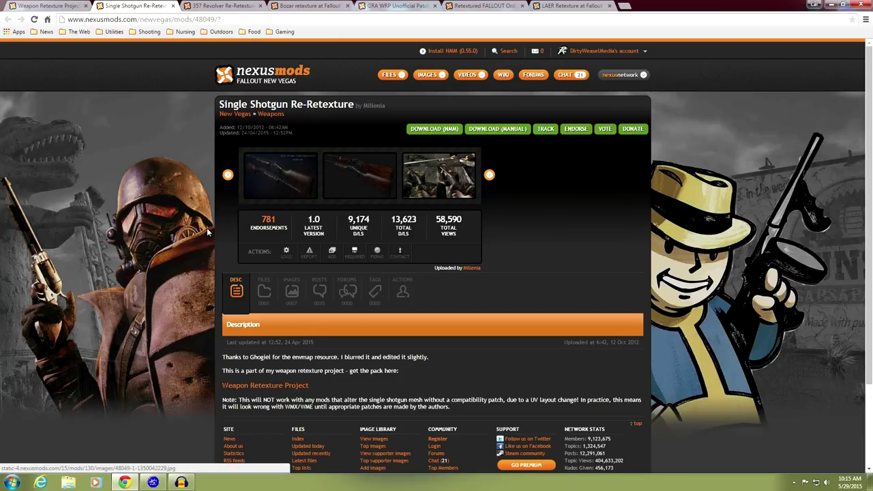
click(264, 290)
scroll(214, 312, down, 1)
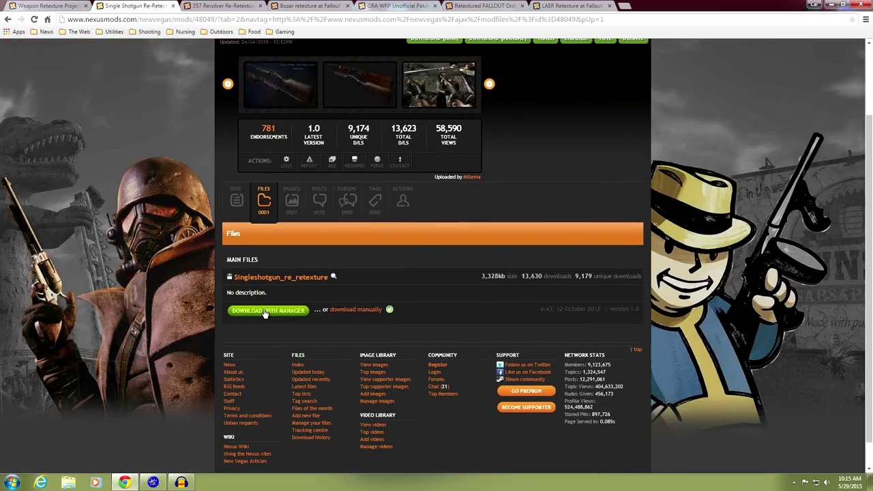
scroll(200, 291, up, 1)
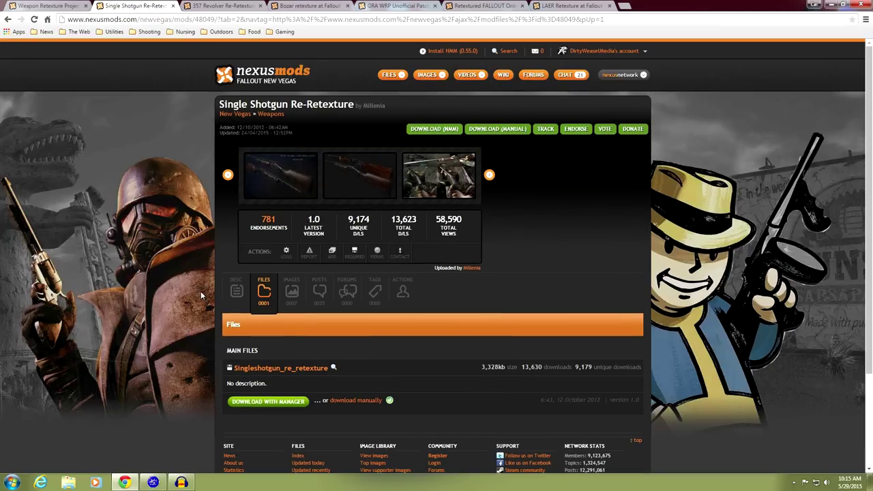
Review the 357 Revolver Re-Retextured mod's description and files, and check the downloads list in Mod Organizer.
click(222, 7)
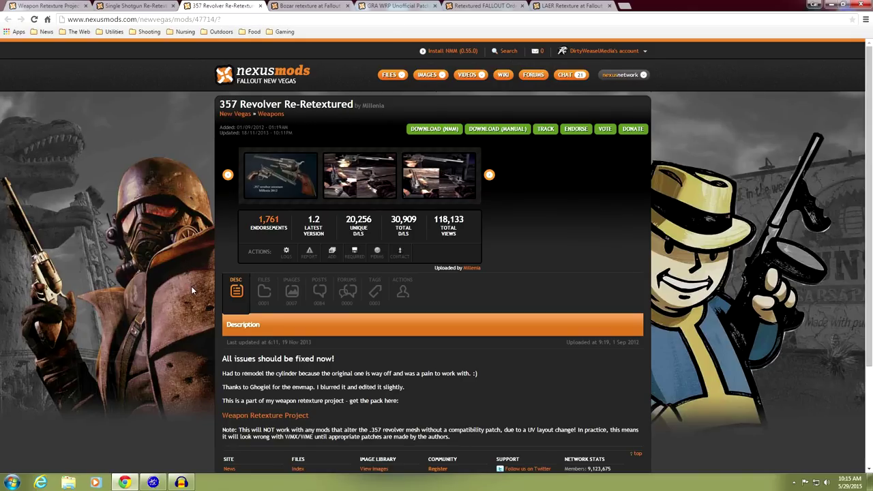
scroll(192, 293, down, 1)
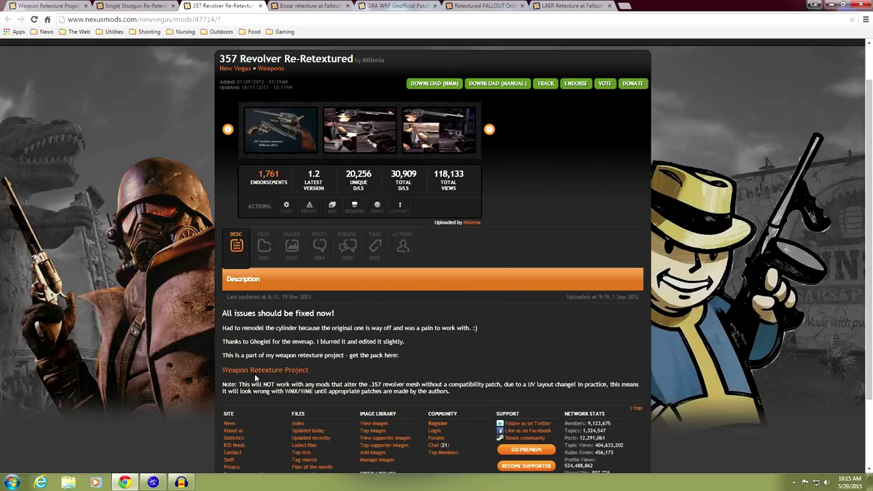
click(263, 250)
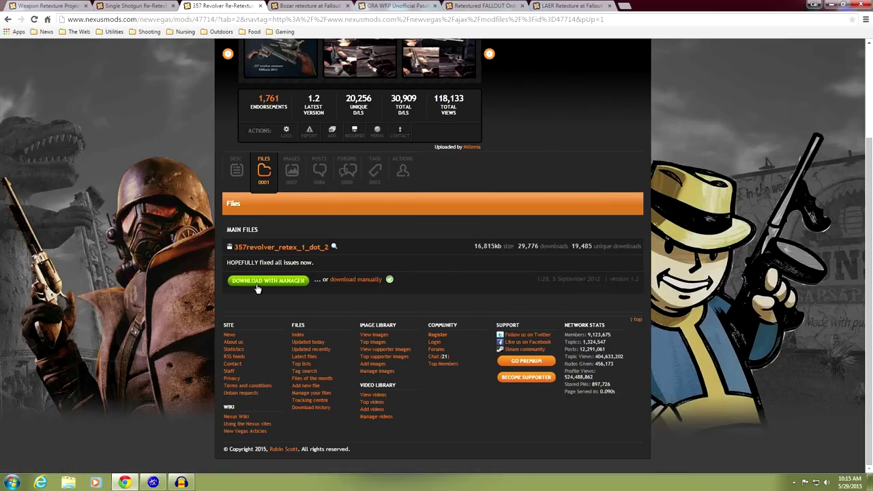
click(261, 286)
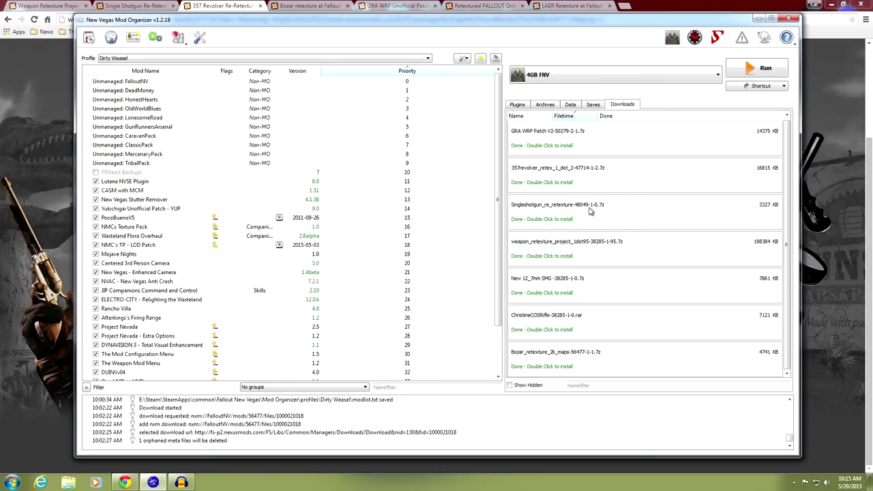
click(758, 18)
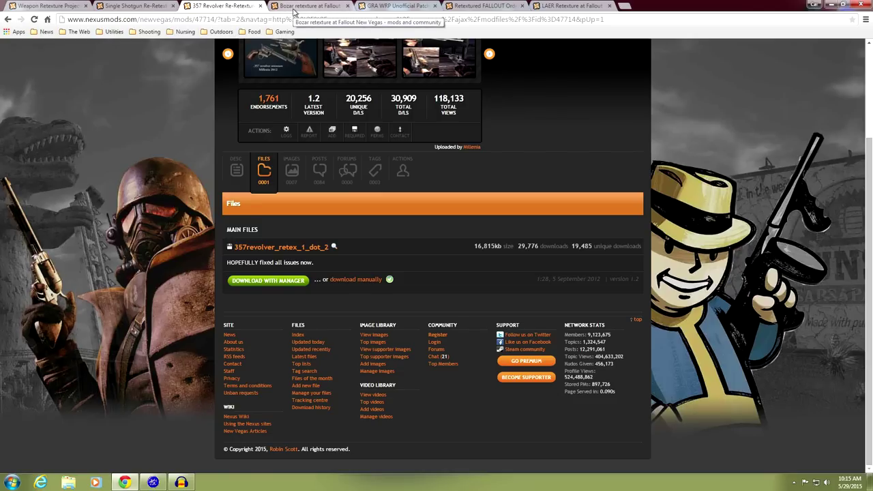
Read the Bozar retexture mod's description and view its 2k and 4k map files.
click(295, 7)
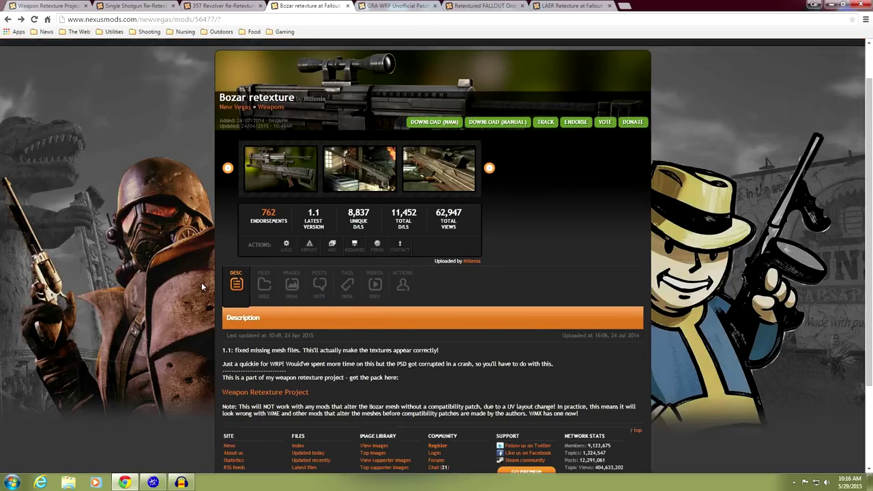
scroll(342, 332, down, 1)
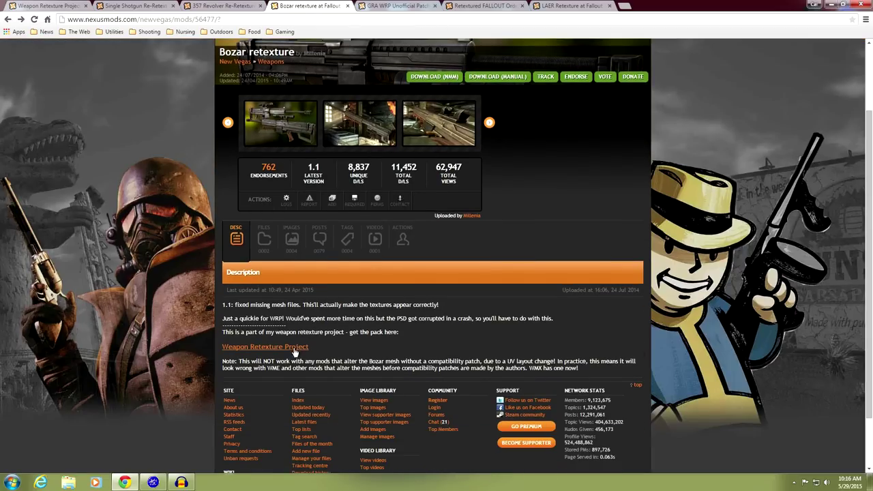
scroll(178, 291, up, 1)
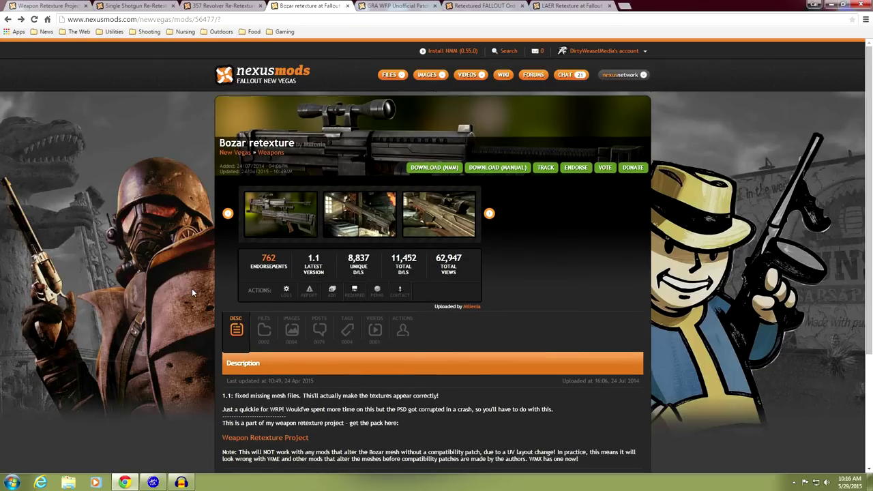
scroll(198, 300, down, 1)
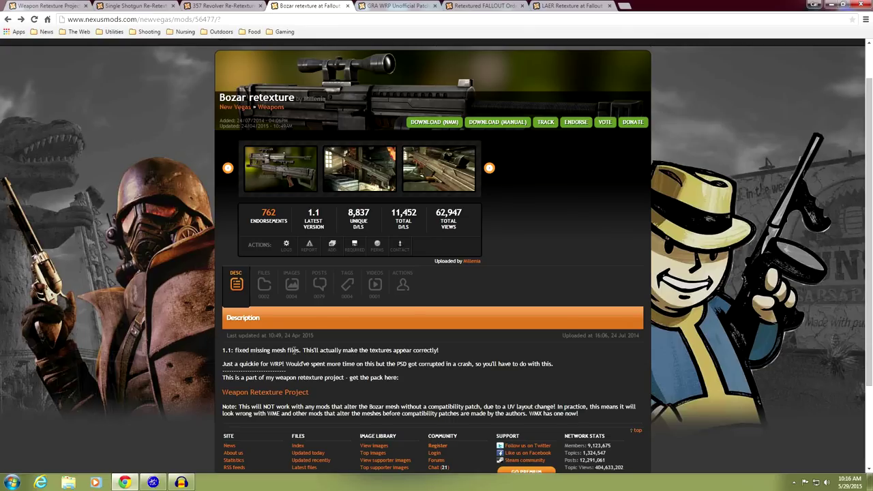
click(263, 293)
scroll(188, 309, down, 3)
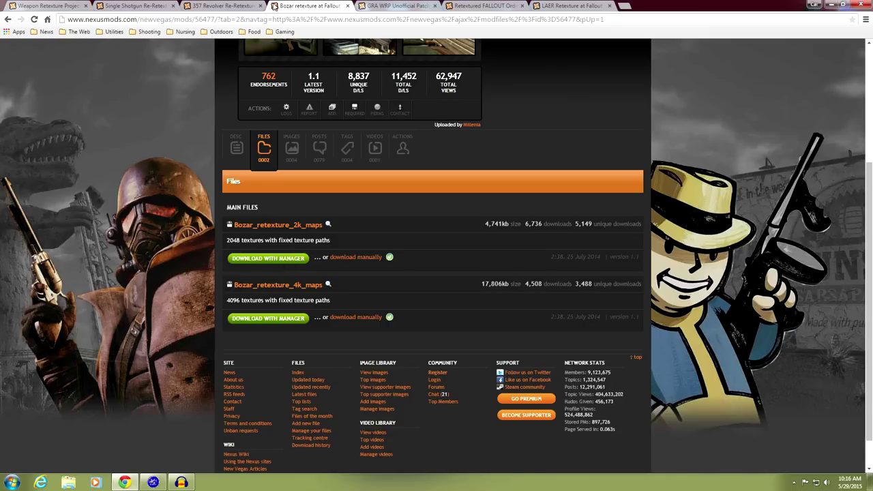
Switch to Mod Organizer and manually install weapon_retexture_project_1dot95 with RLS as the data directory, leaving out Everything_made_by_Millenia.txt.
click(831, 4)
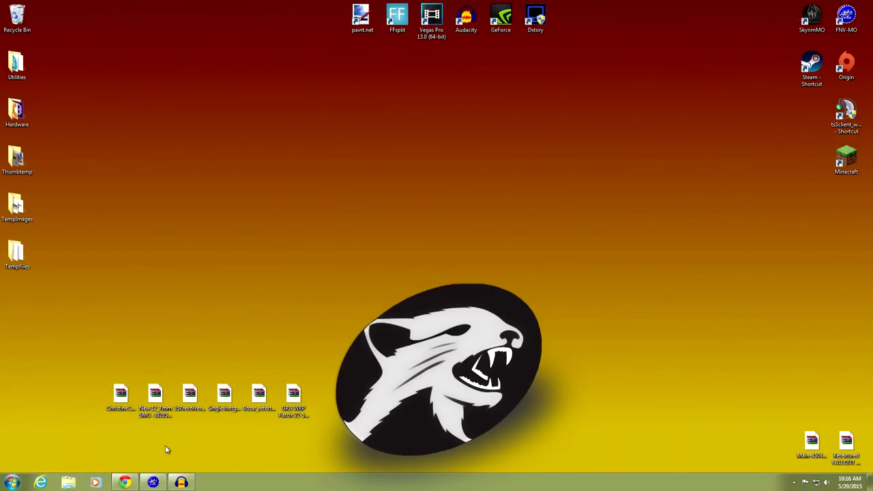
click(154, 481)
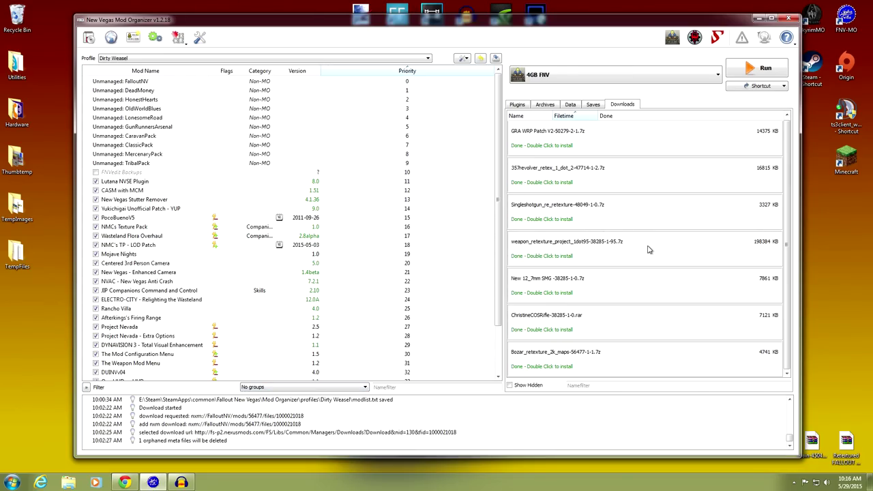
double_click(597, 248)
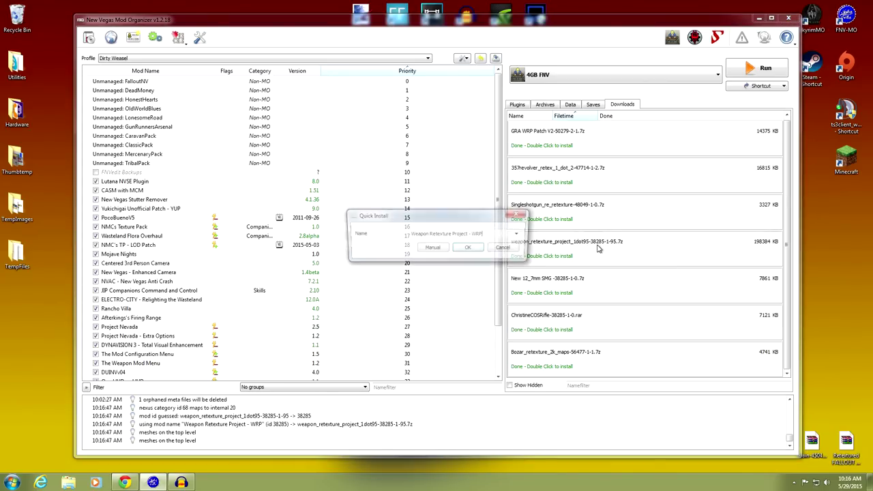
click(436, 249)
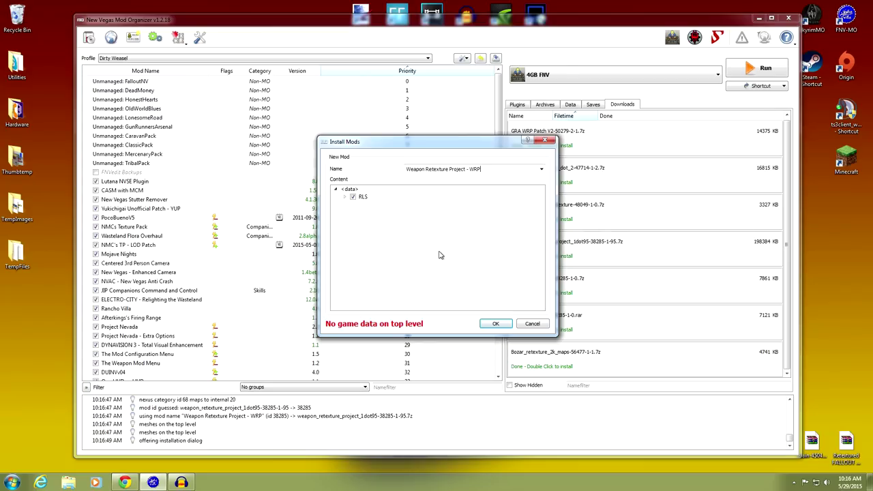
right_click(362, 198)
click(382, 204)
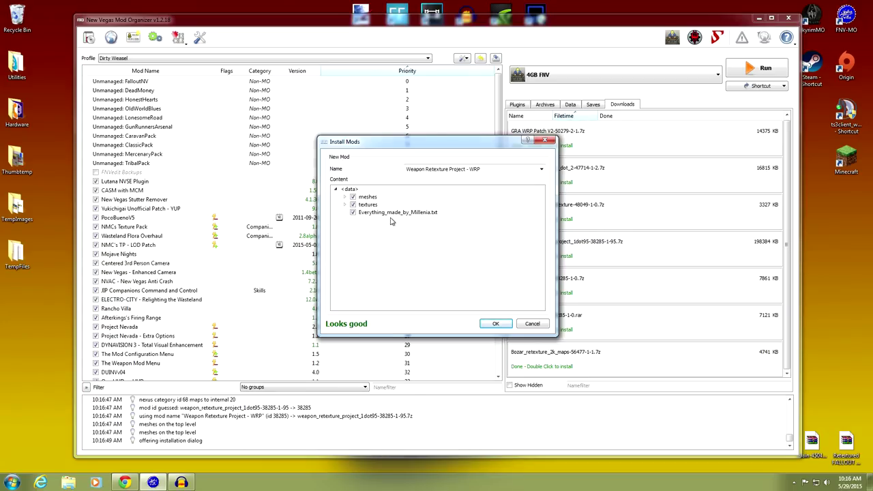
click(352, 212)
click(495, 325)
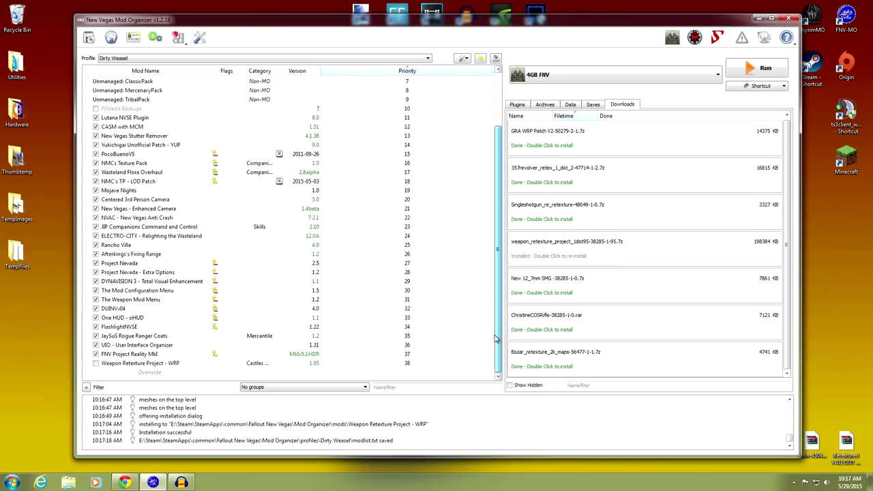
Enable Weapon Retexture Project - WRP and move it directly below NMC's TP - LOD Patch in the mod order.
click(97, 363)
drag(124, 366, 171, 211)
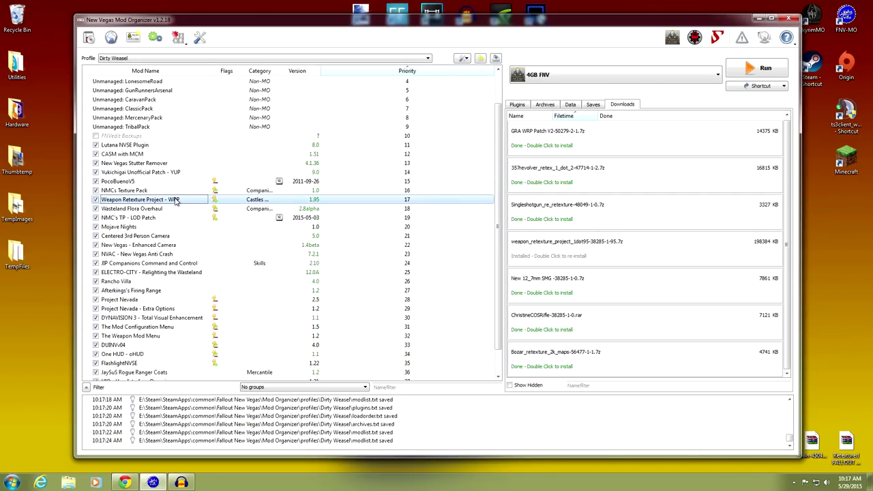
drag(175, 199, 175, 221)
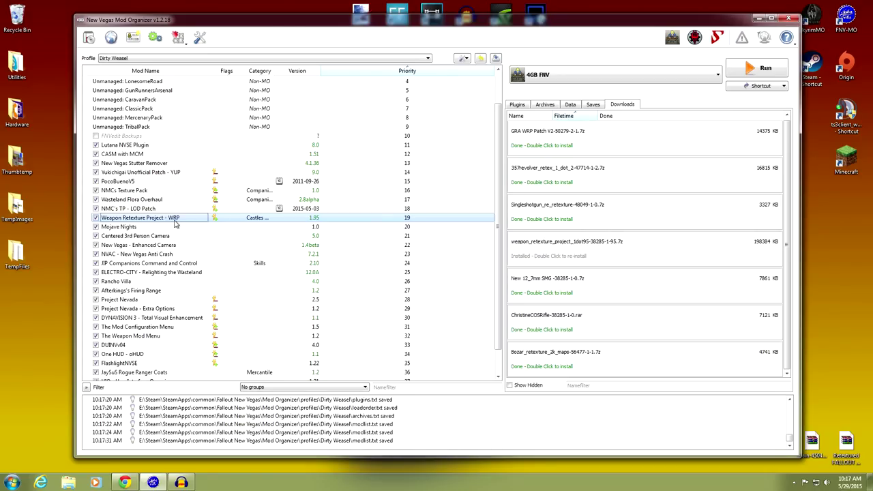
Check which files of Weapon Retexture Project - WRP conflict with other mods.
double_click(214, 221)
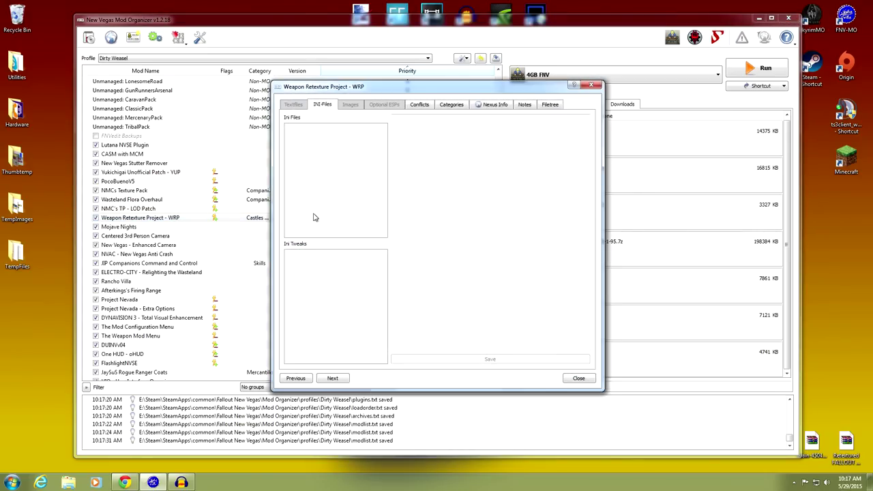
click(428, 108)
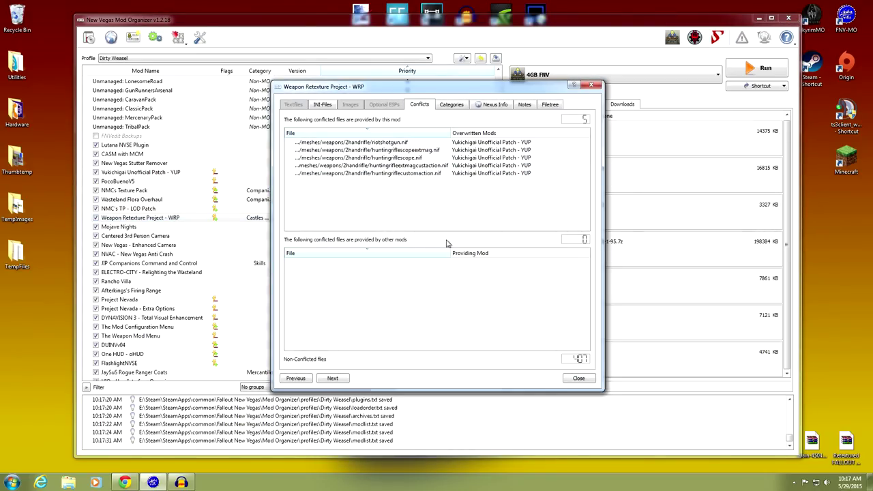
click(578, 379)
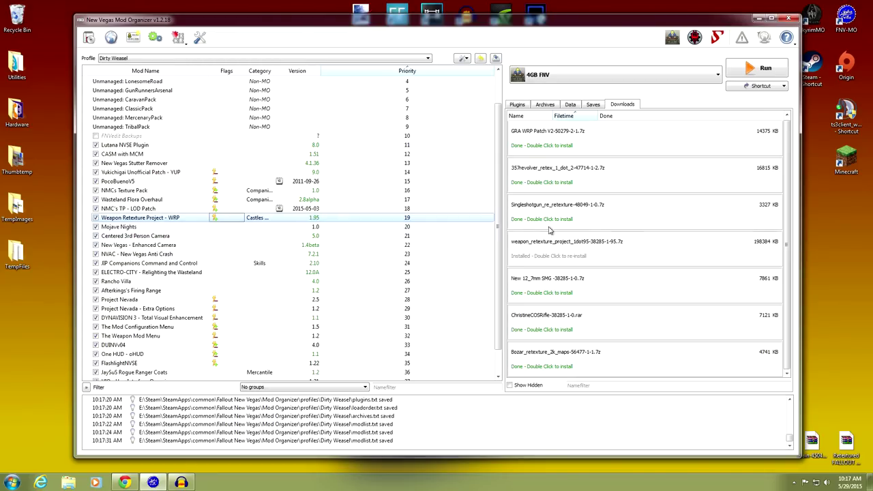
Remove the weapon_retexture_project_1dot95 archive from the downloads view.
right_click(590, 244)
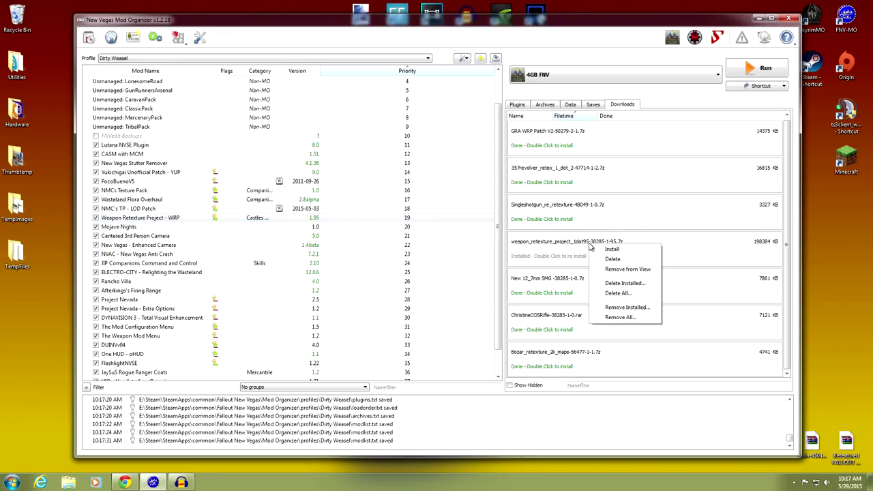
click(615, 270)
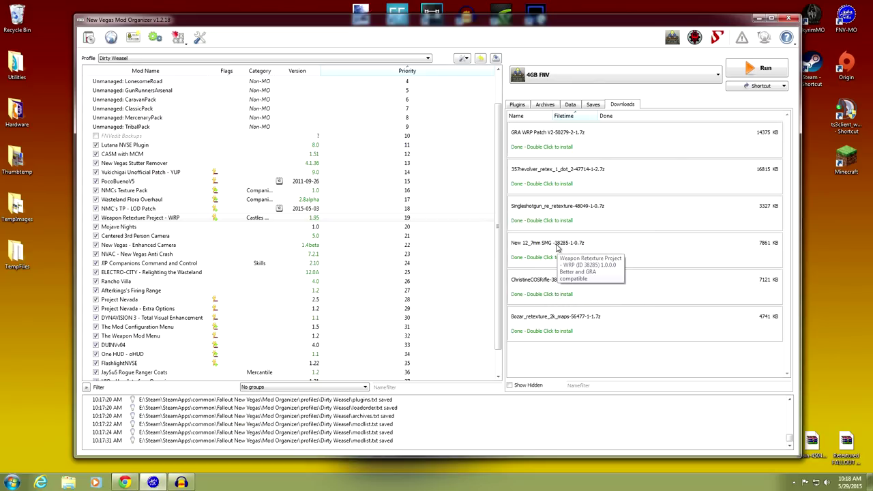
double_click(560, 221)
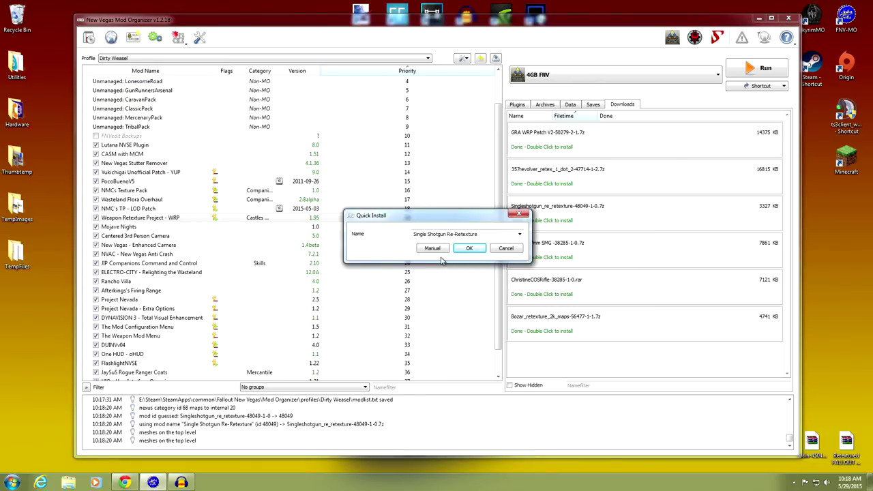
click(433, 250)
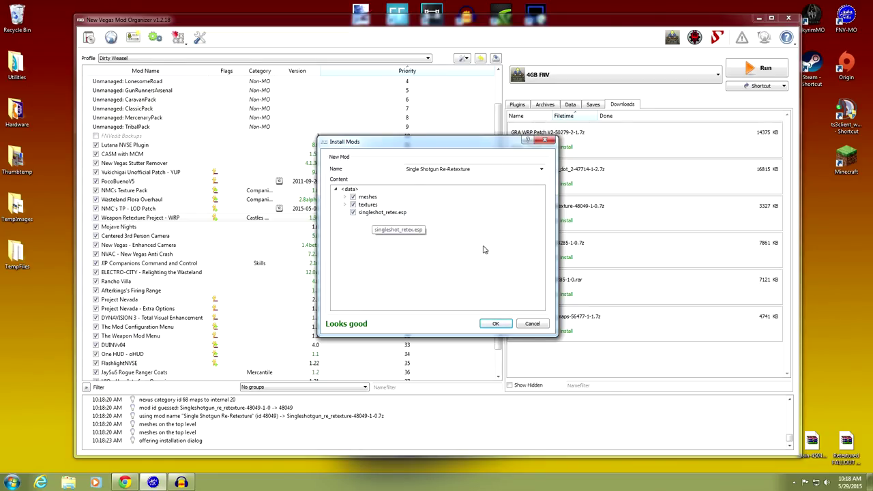
click(532, 325)
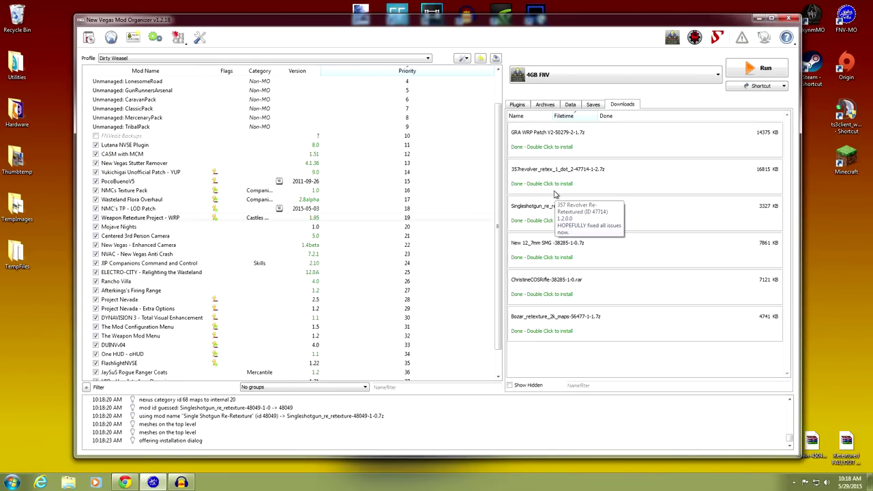
click(242, 218)
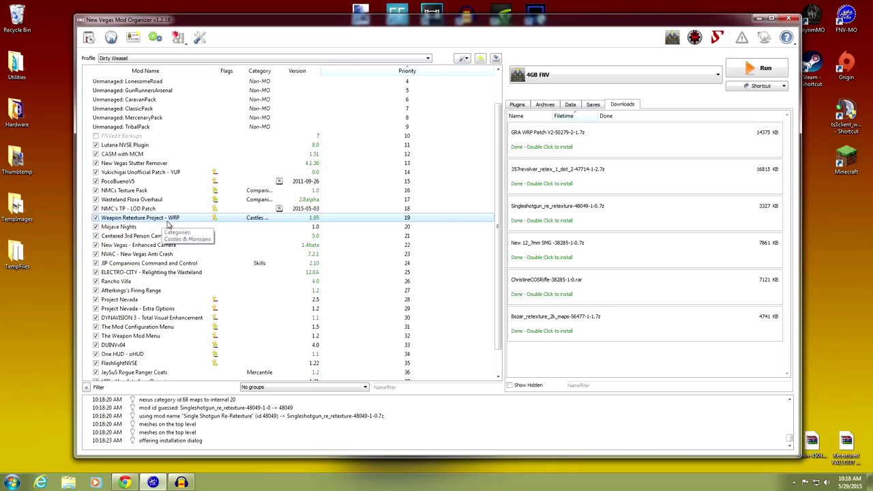
Manually install the 357revolver_retex_1_dot_2 archive under the name Weapon Retexture Project - WRP and merge it into the existing mod.
double_click(556, 184)
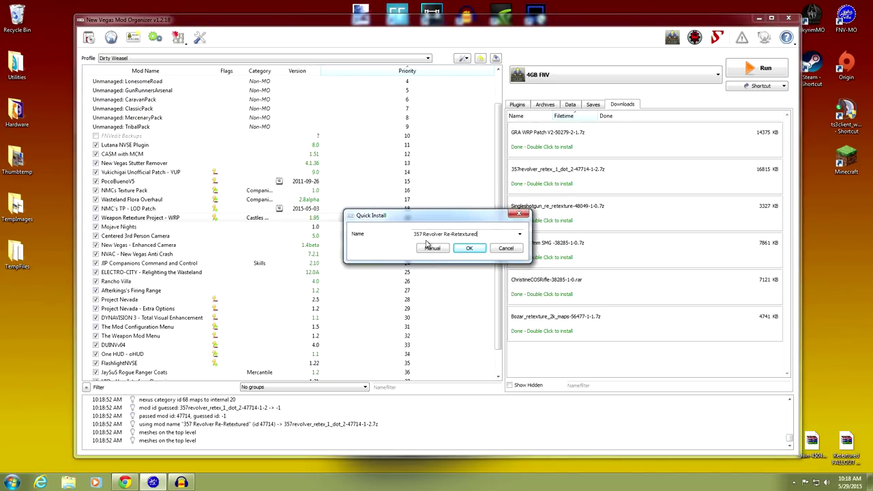
click(433, 248)
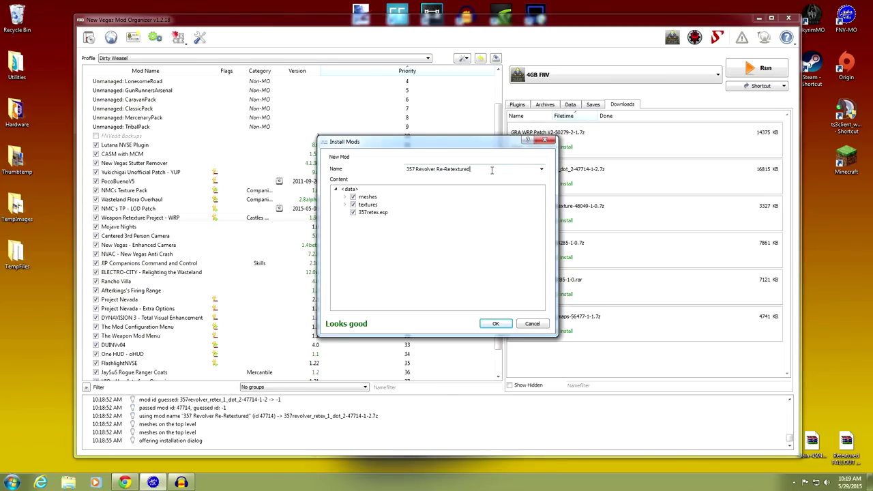
drag(491, 170, 389, 168)
text(Weapon Retexture Project - WRP)
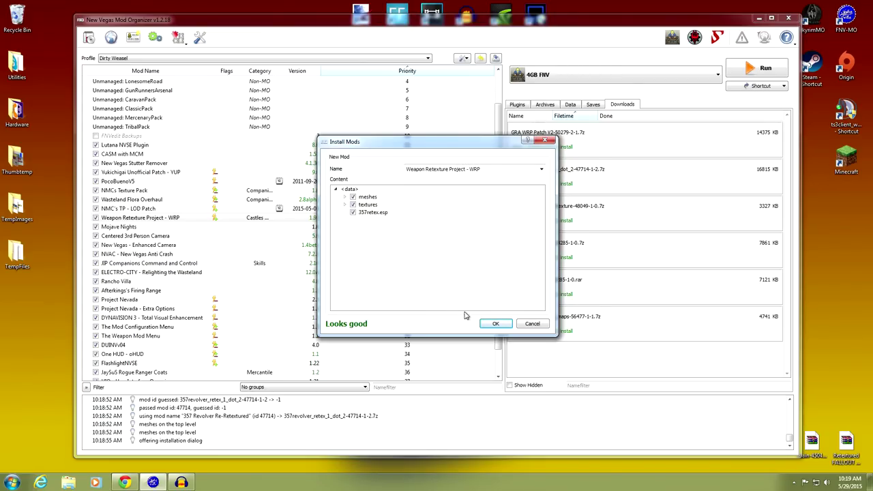
click(496, 323)
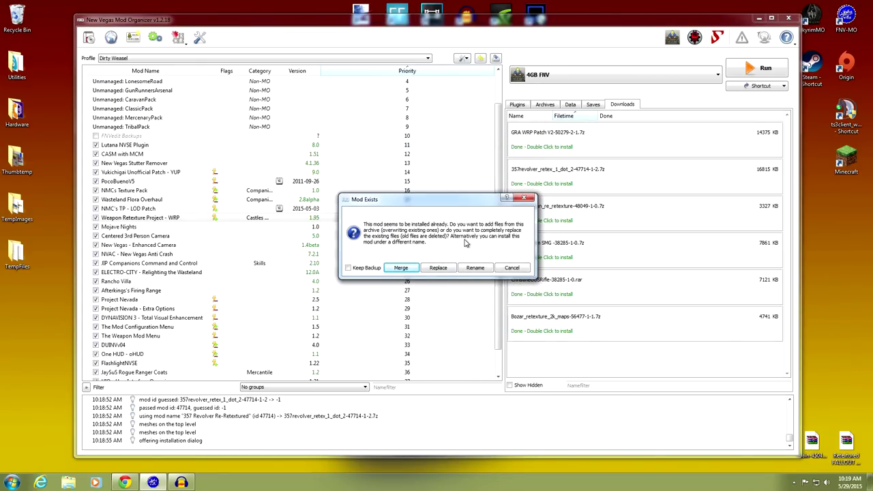
click(401, 268)
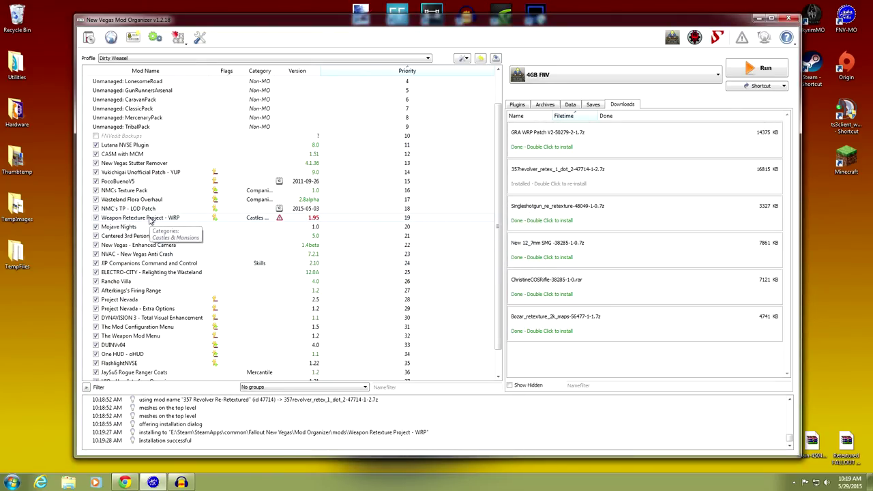
Move 357retex.esp of Weapon Retexture Project - WRP from the available to the optional ESPs.
double_click(150, 219)
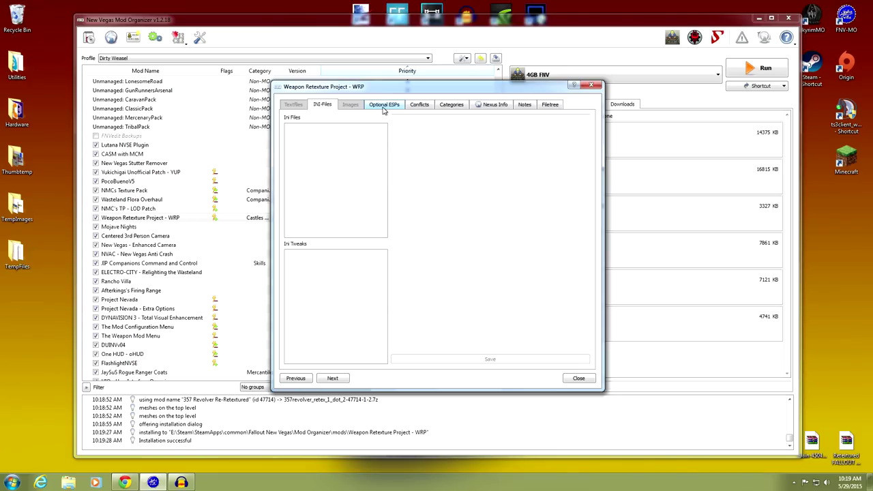
click(383, 105)
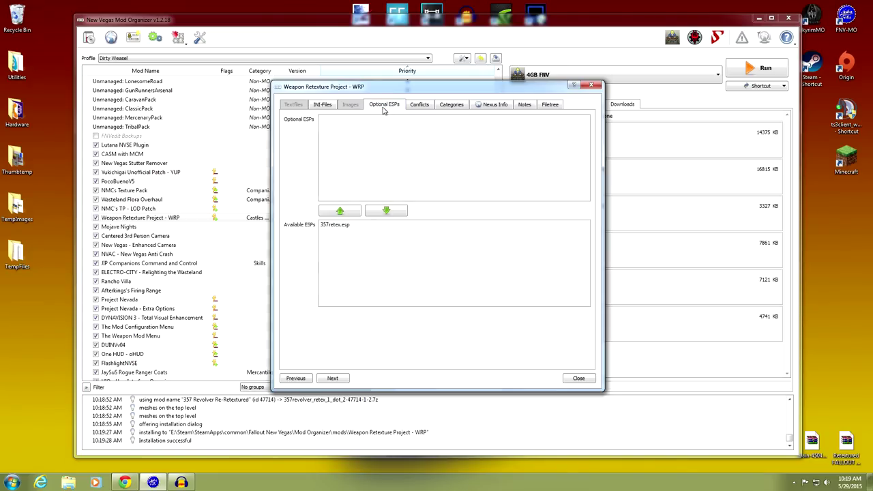
click(337, 227)
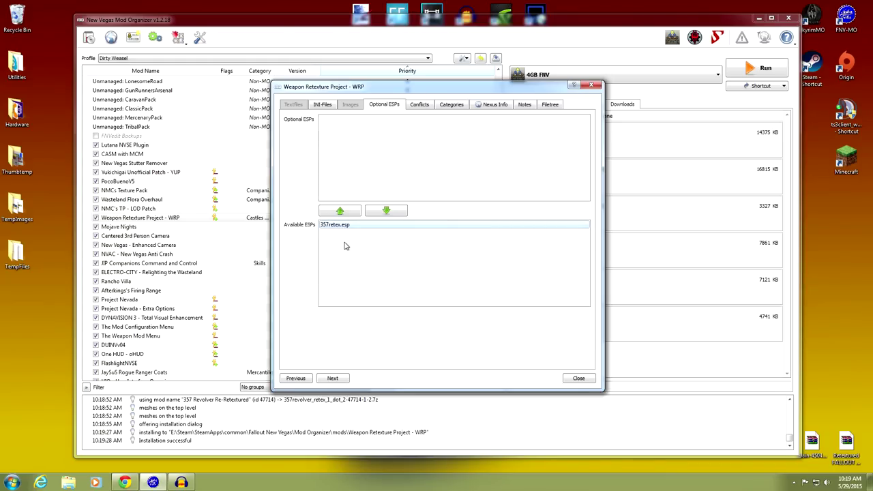
click(343, 212)
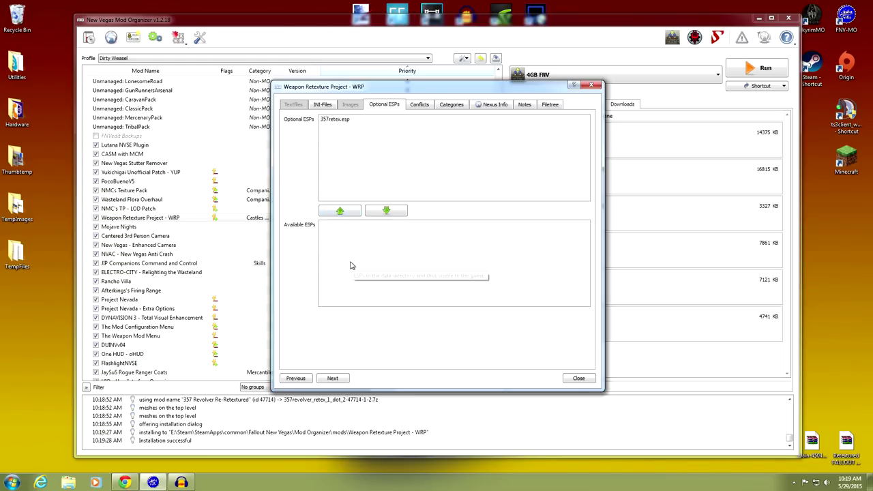
click(577, 379)
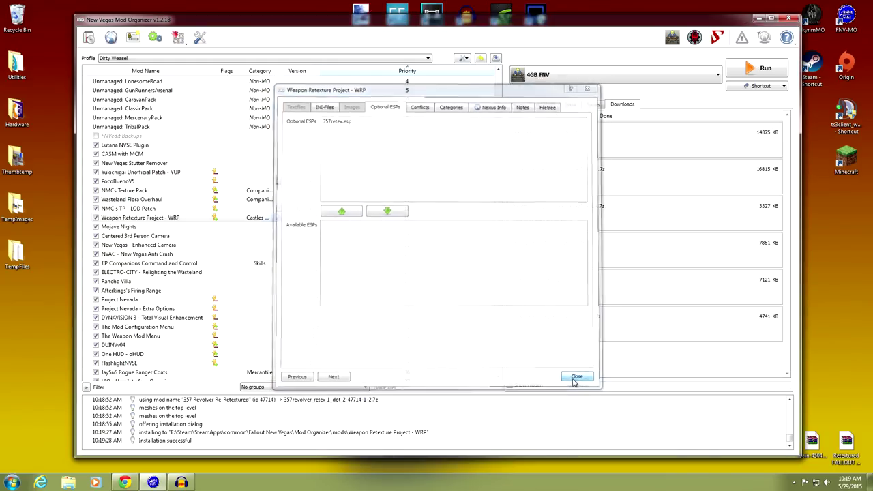
Examine the mesh files in the meshes/weapons/1handpistol folder of Weapon Retexture Project - WRP.
double_click(178, 218)
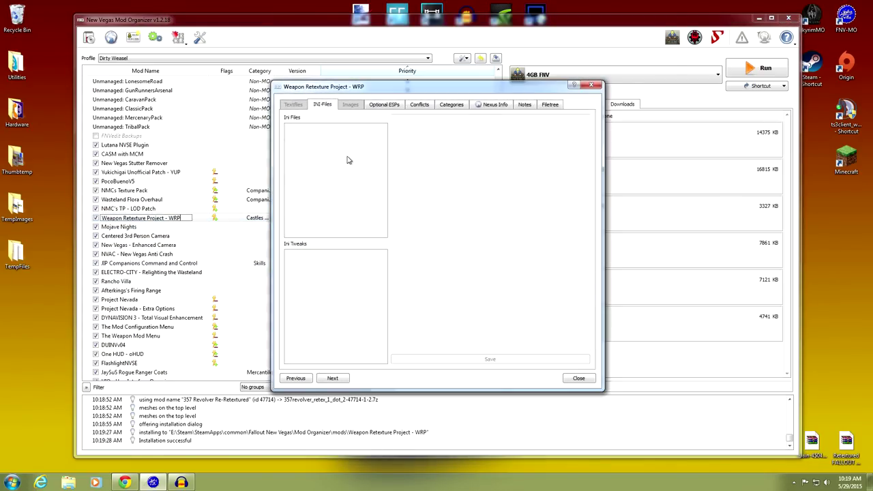
click(544, 108)
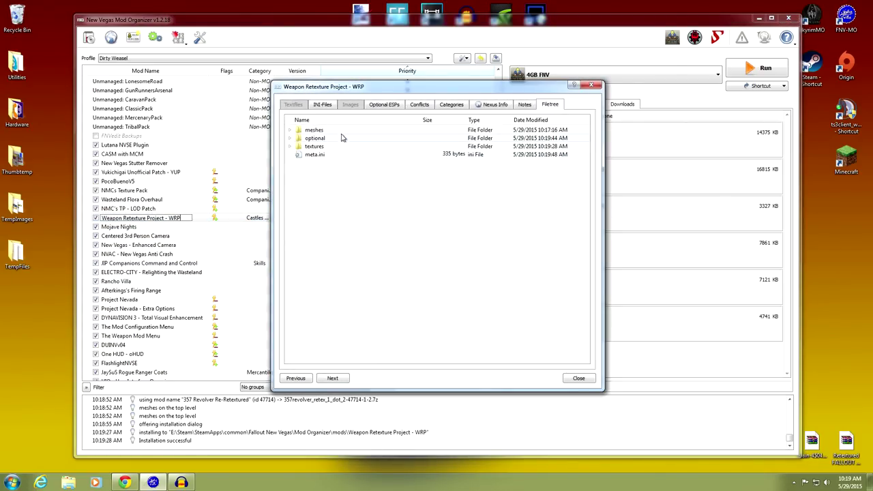
click(290, 131)
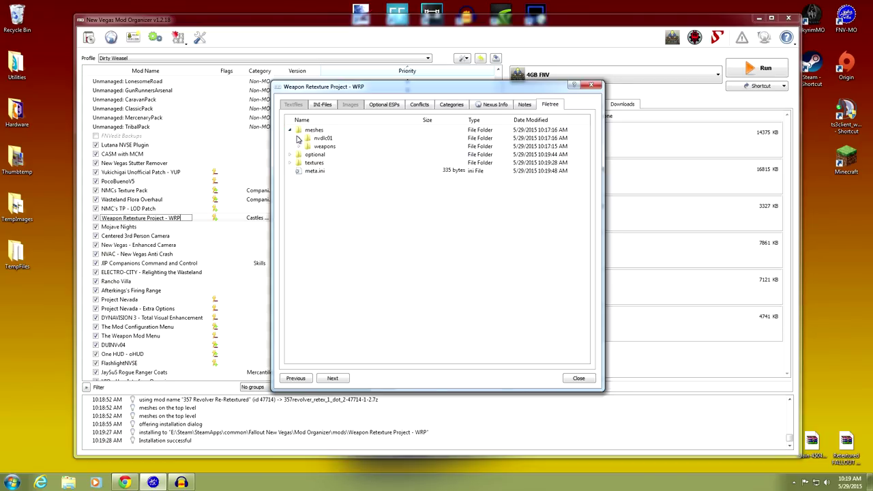
click(298, 146)
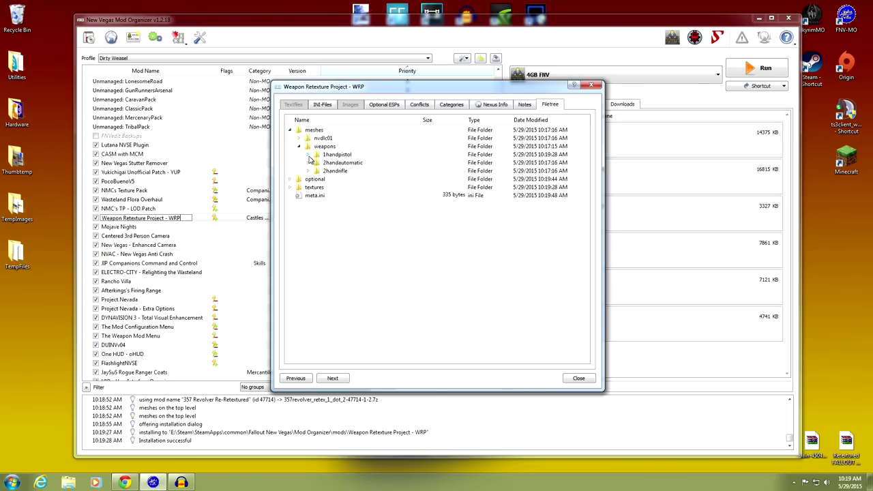
click(308, 156)
scroll(409, 227, down, 2)
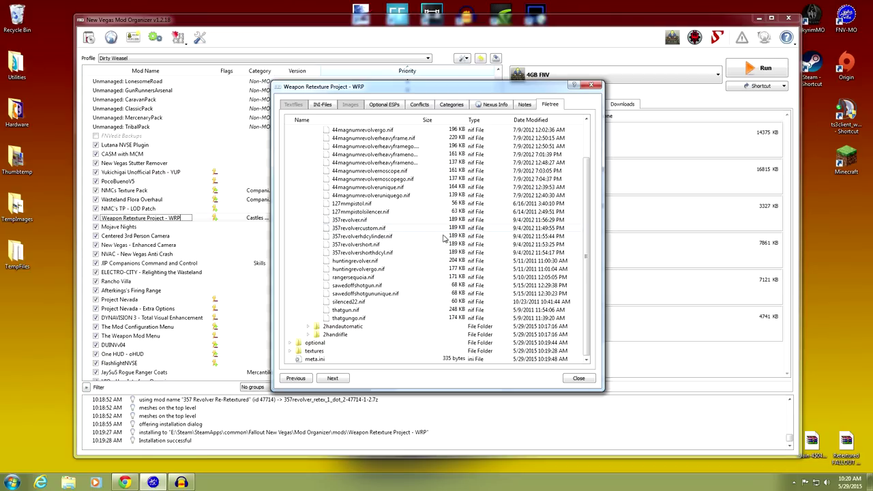
click(567, 381)
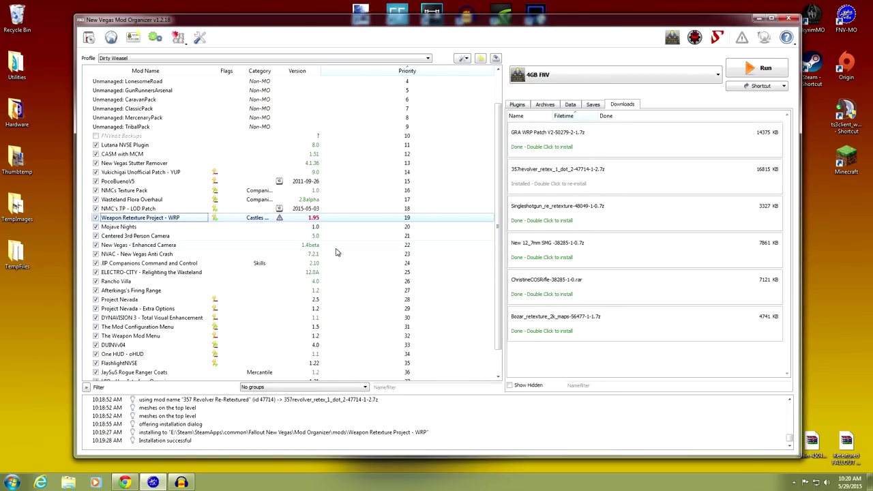
Manually install the Singleshotgun_re_retexture archive under the name Weapon Retexture Project - WRP and merge it into the existing mod.
double_click(565, 213)
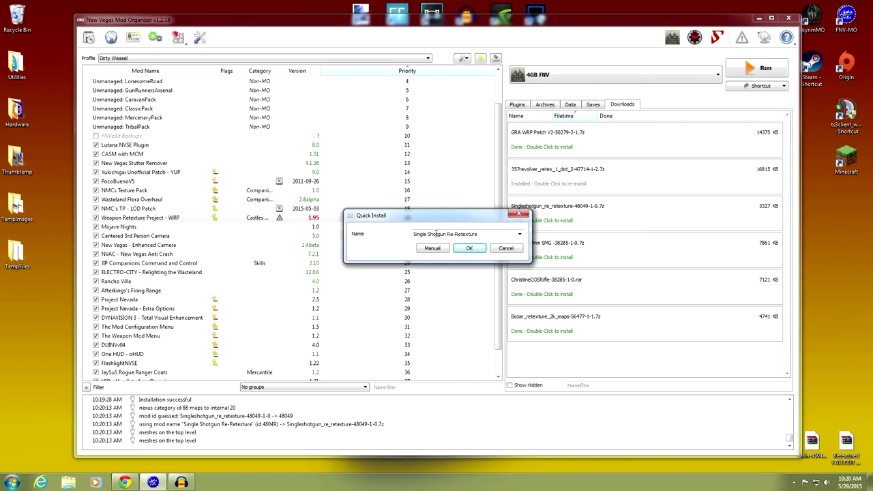
click(433, 249)
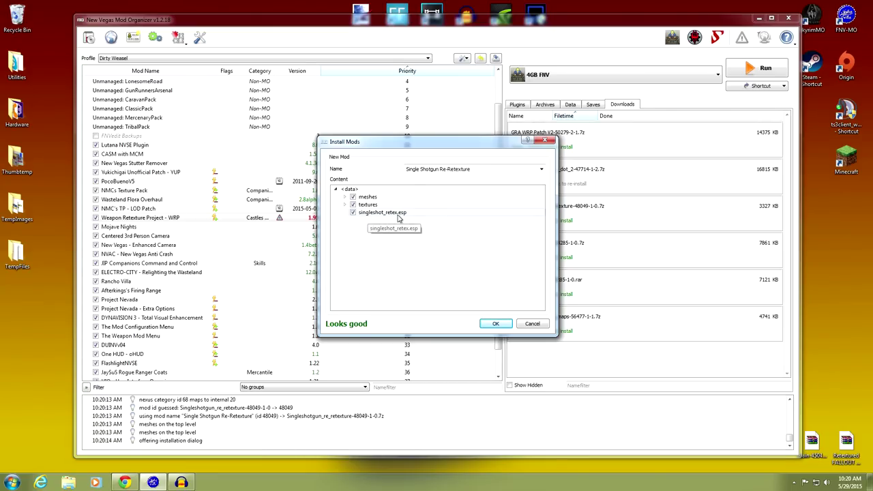
click(542, 169)
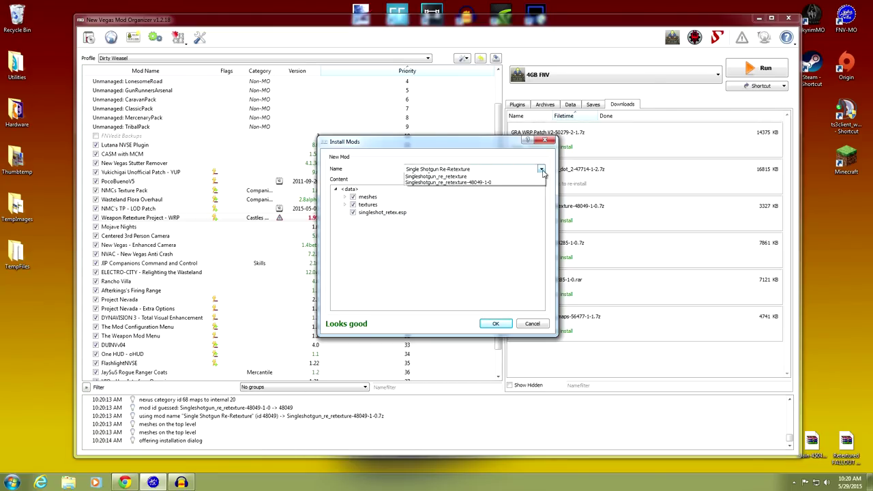
click(535, 169)
drag(471, 170, 401, 176)
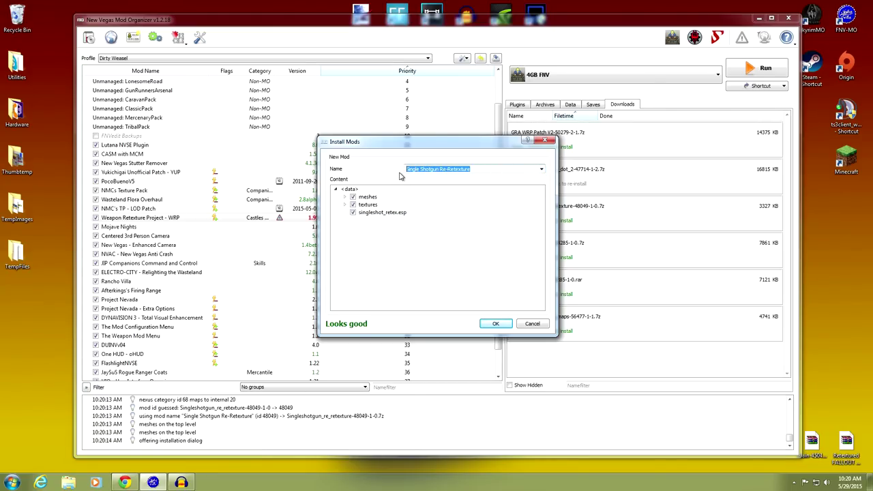
text(Weapon Retexture Project - WRP)
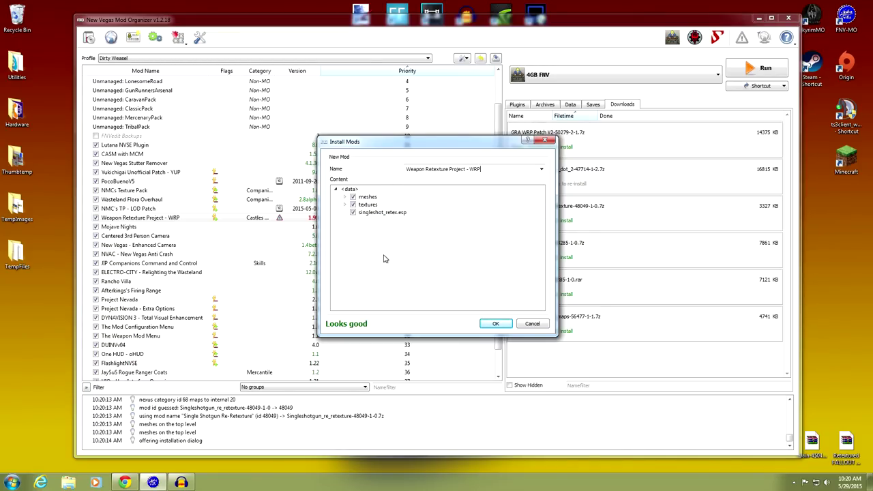
click(495, 324)
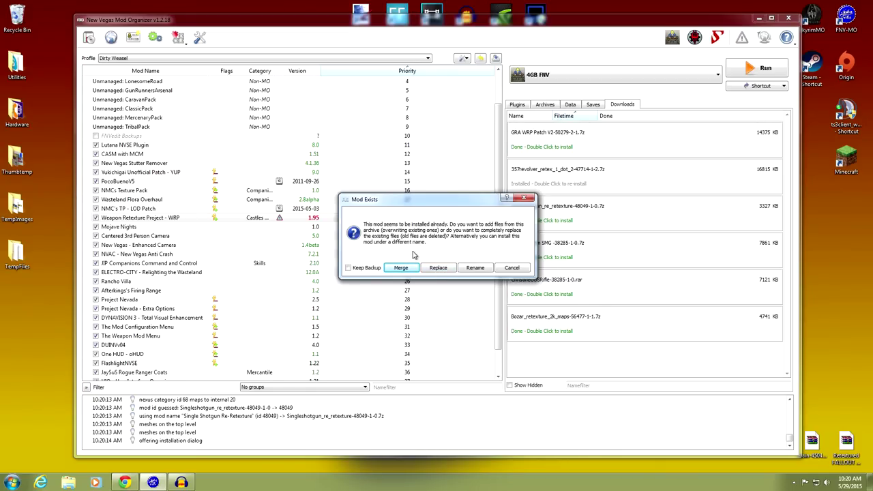
click(402, 267)
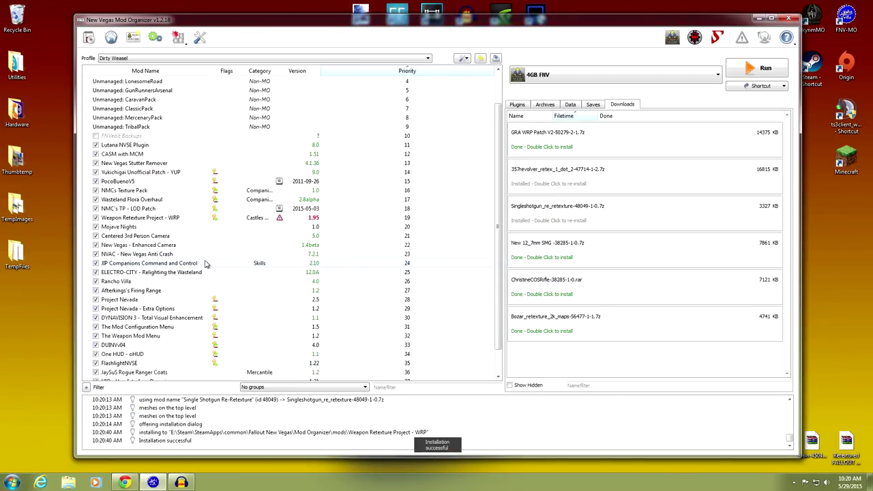
Move singleshot_retex.esp of Weapon Retexture Project - WRP to the optional ESPs and back, and look for it in the plugin list.
double_click(145, 219)
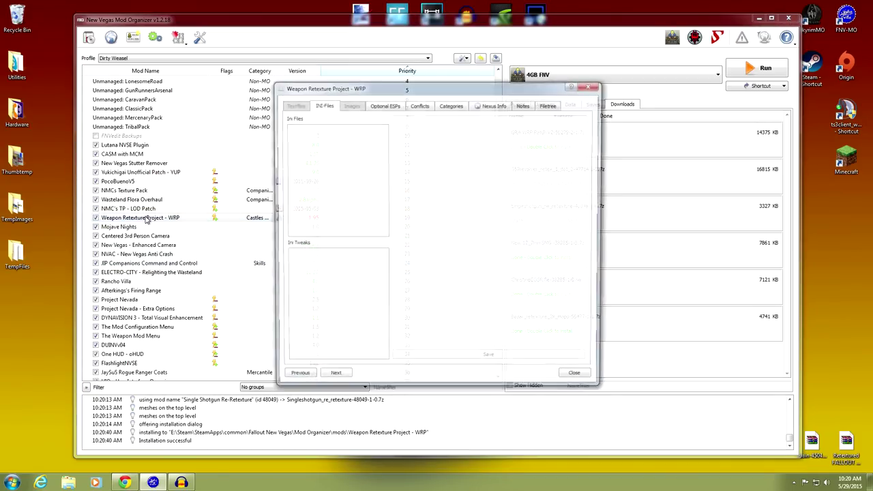
click(384, 107)
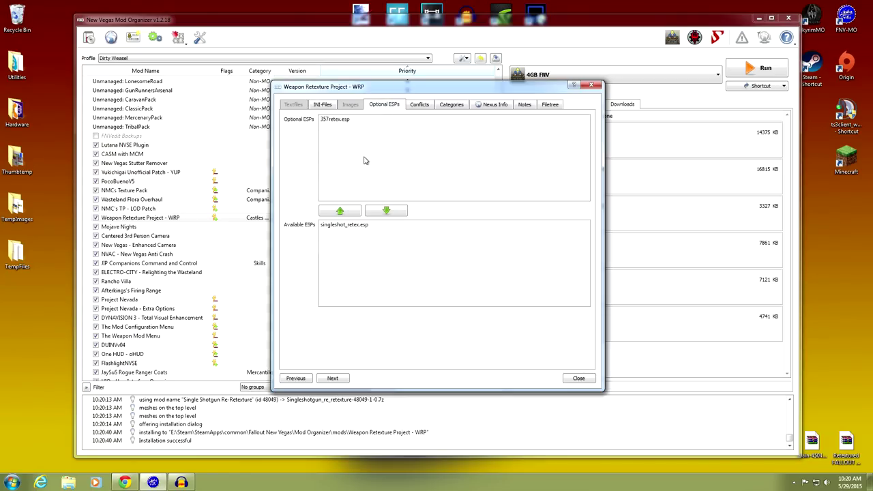
click(339, 228)
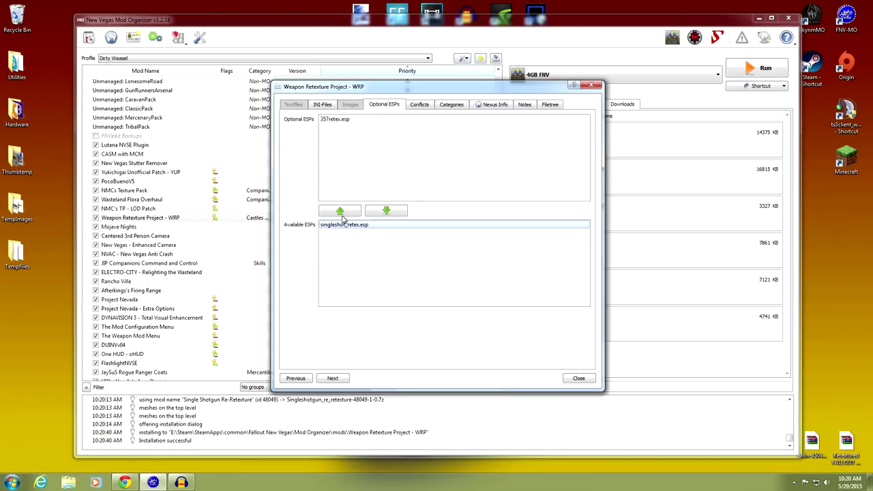
click(341, 212)
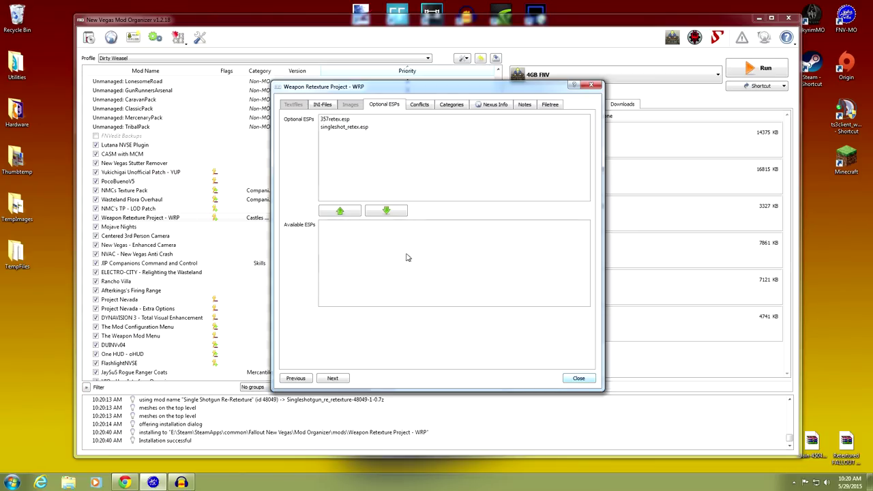
click(351, 130)
click(384, 213)
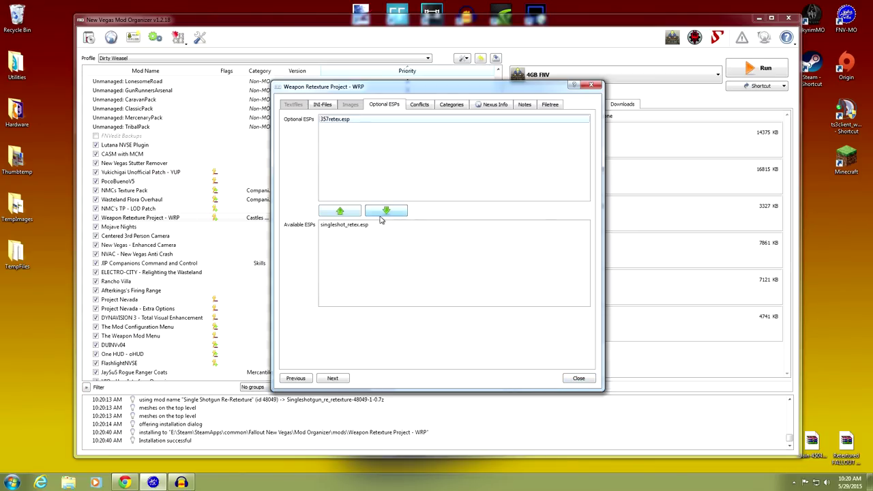
click(571, 379)
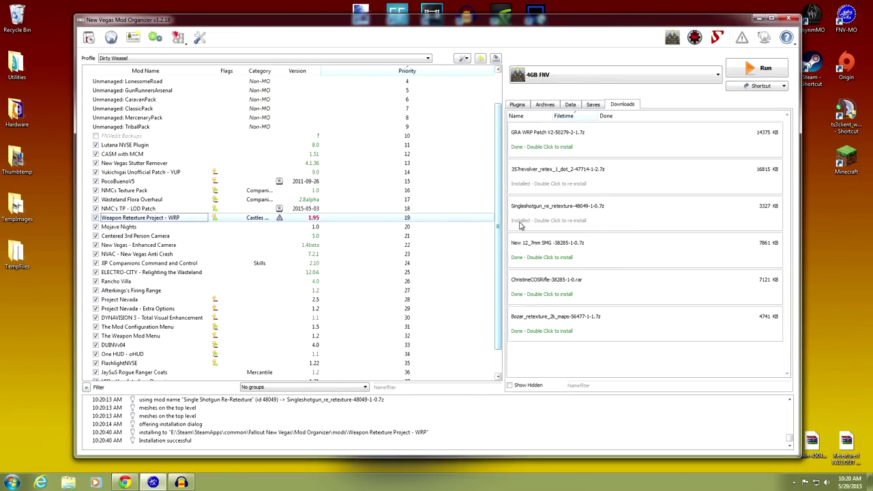
click(518, 104)
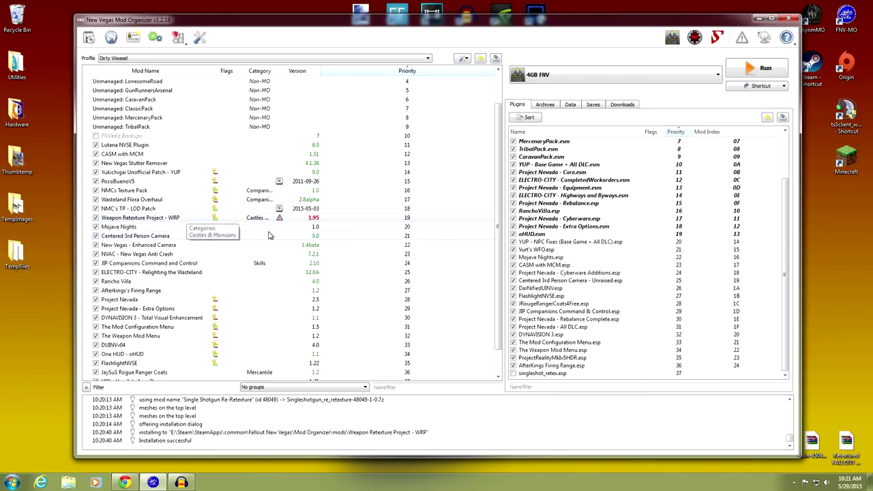
click(607, 104)
Move singleshot_retex.esp of Weapon Retexture Project - WRP from the available to the optional ESPs and check the plugin list.
click(165, 218)
double_click(165, 219)
click(382, 106)
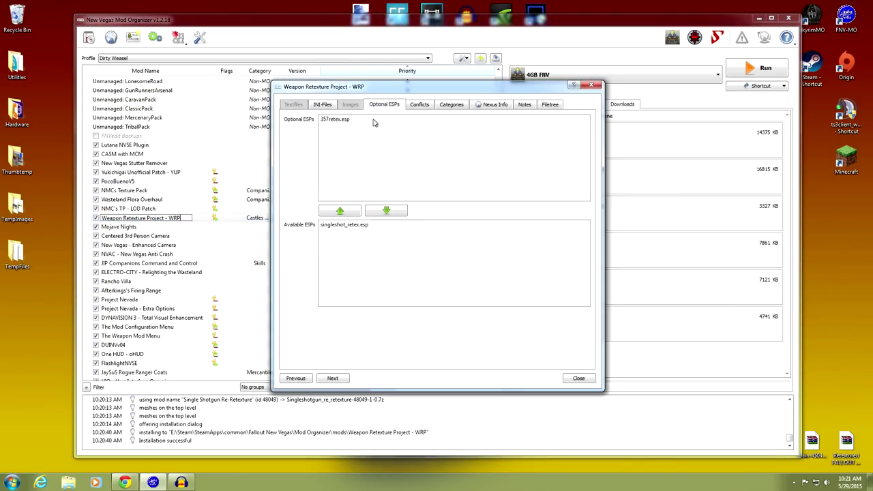
click(328, 229)
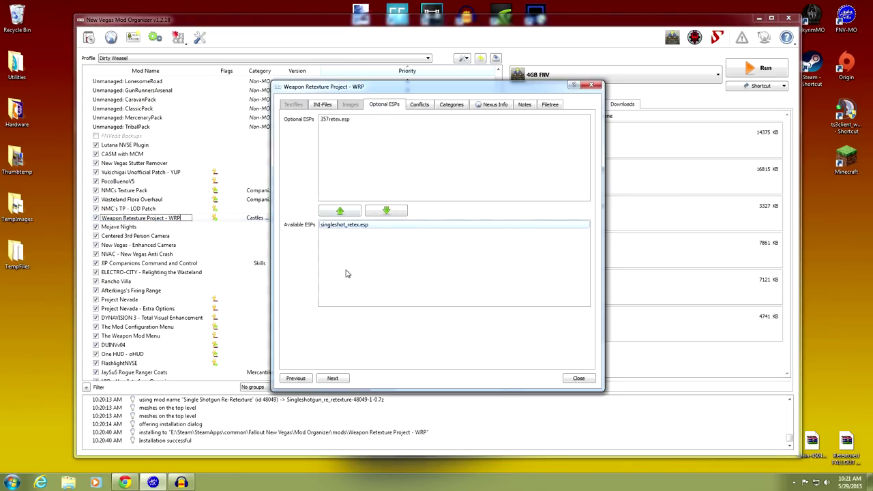
click(350, 212)
click(573, 379)
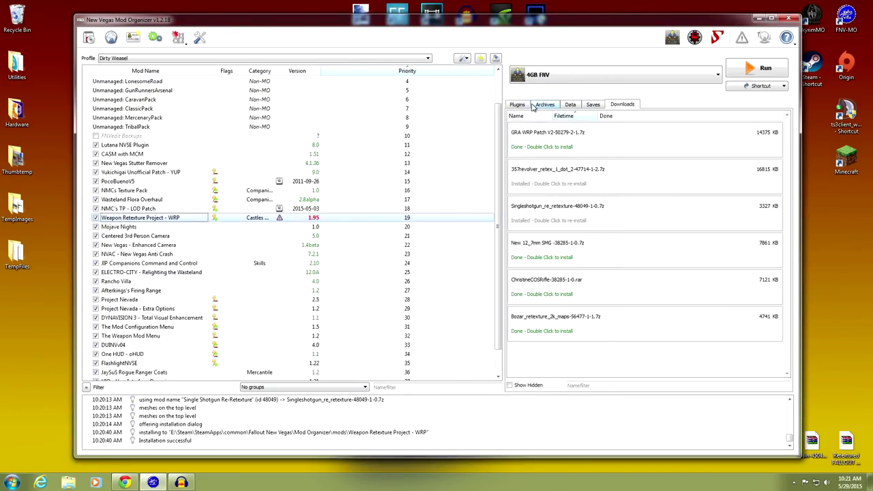
click(520, 106)
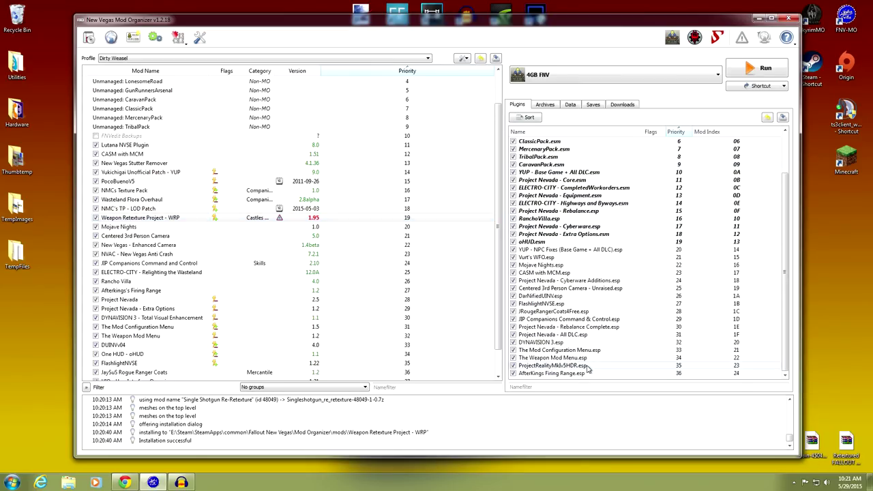
scroll(558, 236, up, 2)
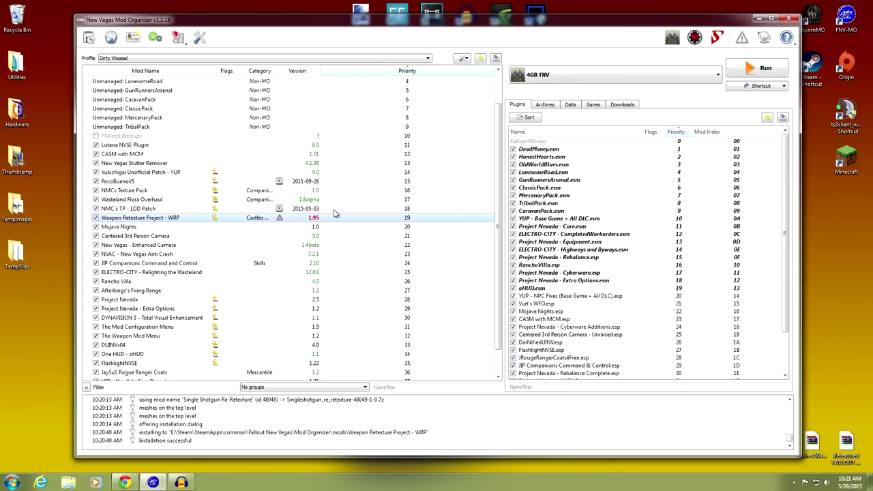
Remove the 357revolver_retex and Singleshotgun_re_retexture archives from the downloads view.
click(625, 106)
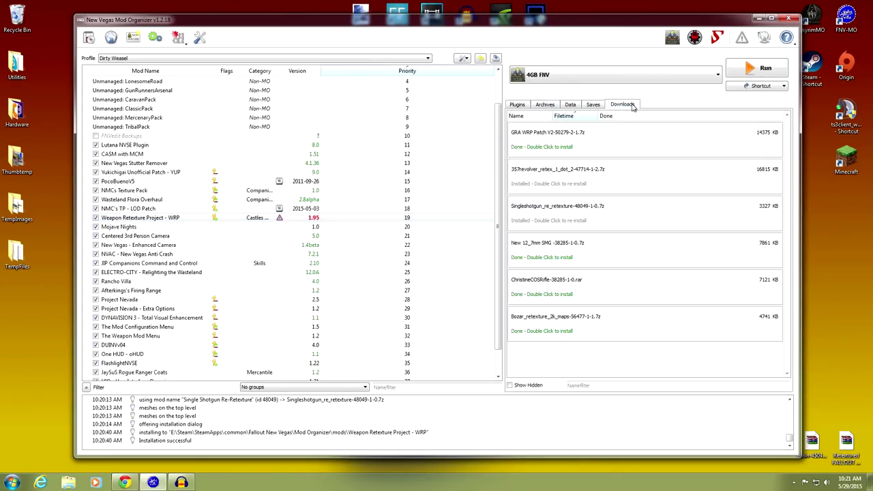
right_click(575, 177)
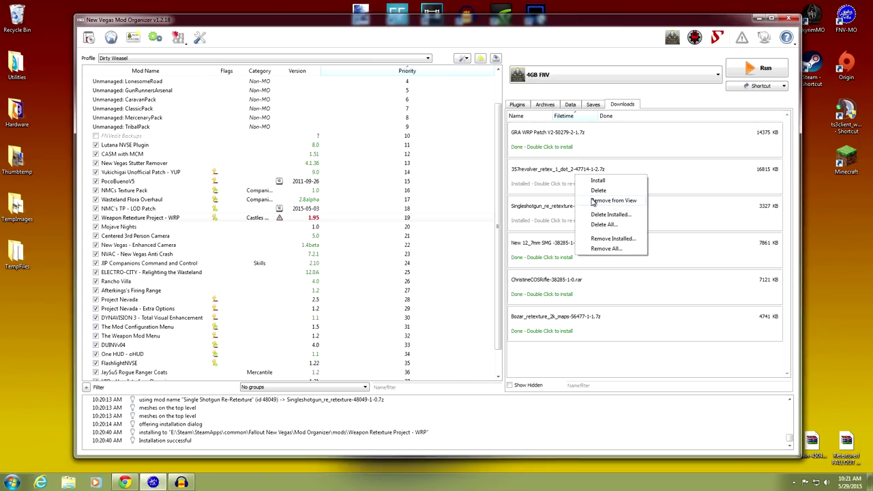
click(592, 201)
right_click(567, 179)
click(590, 203)
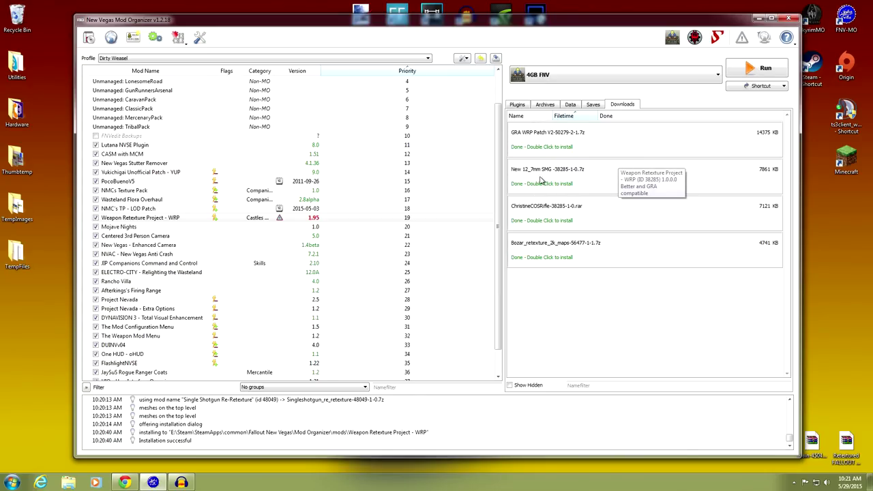
Switch to Chrome, read the ChristineCOSRifle description on the Weapon Retexture Project files page, and return to Mod Organizer.
click(759, 19)
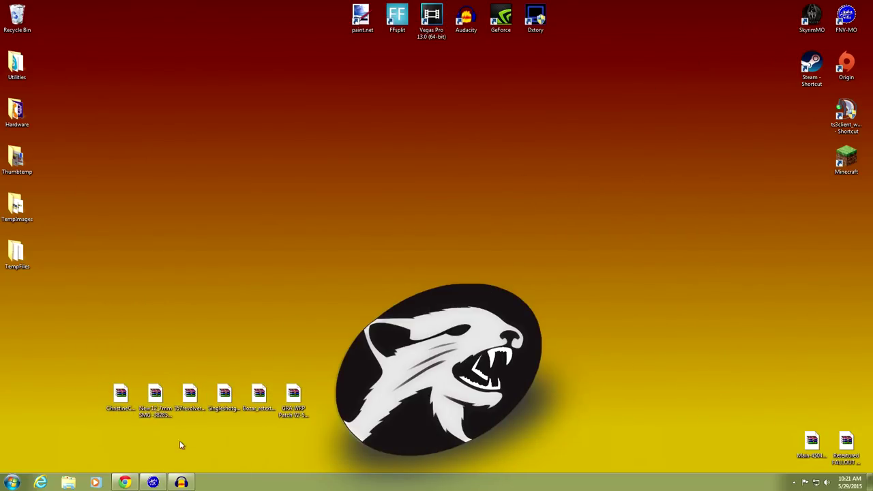
click(125, 482)
click(76, 15)
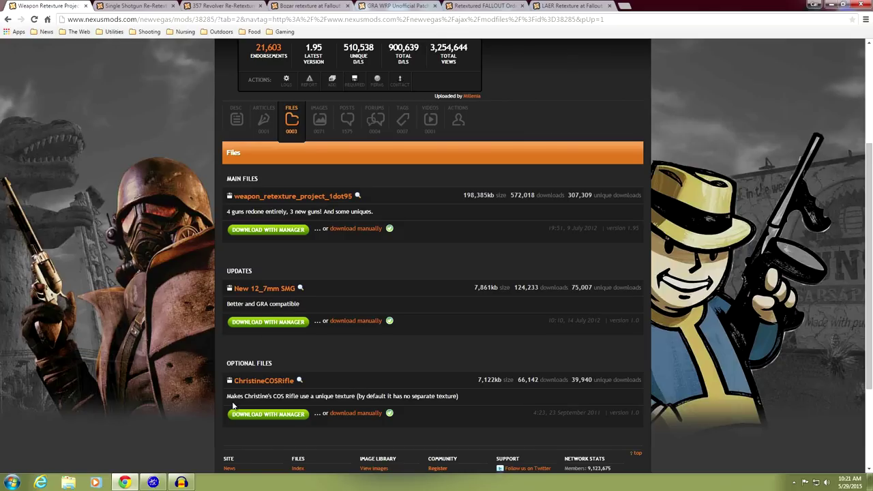
click(830, 5)
click(153, 482)
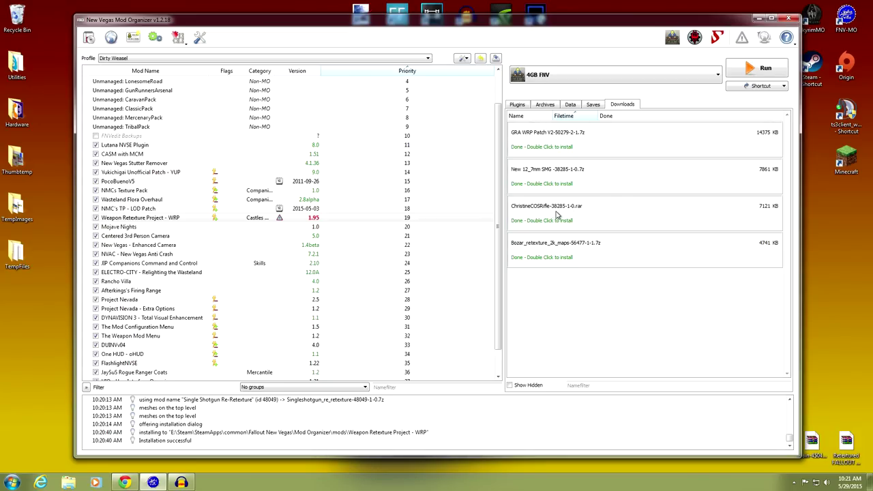
Manually install the ChristineCOSRifle archive as a separate mod named ChristineCOSRifle.
mouse_move(558, 213)
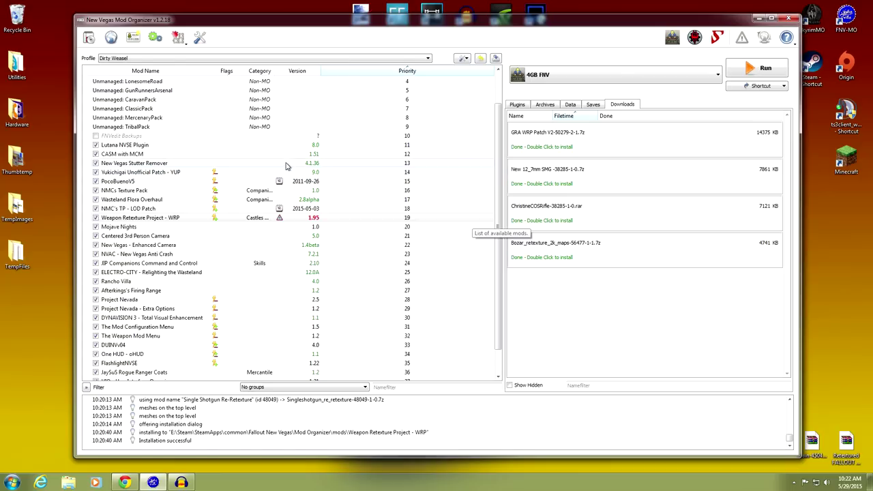
double_click(558, 215)
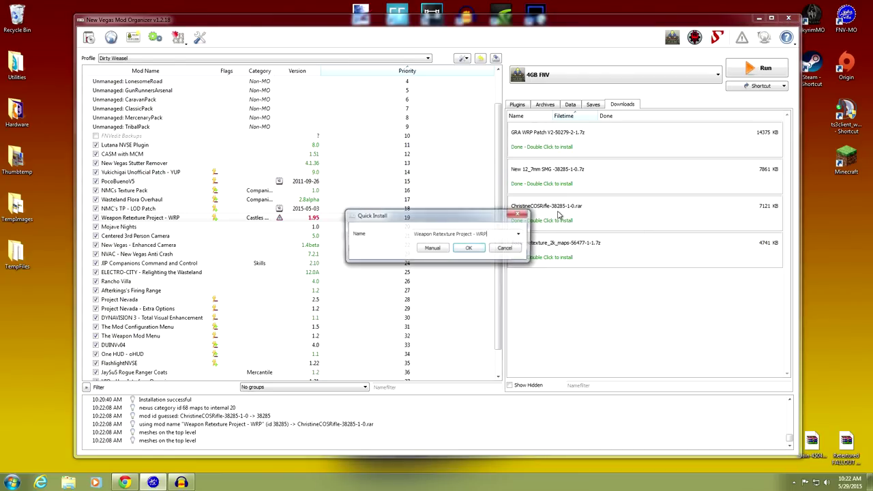
click(437, 250)
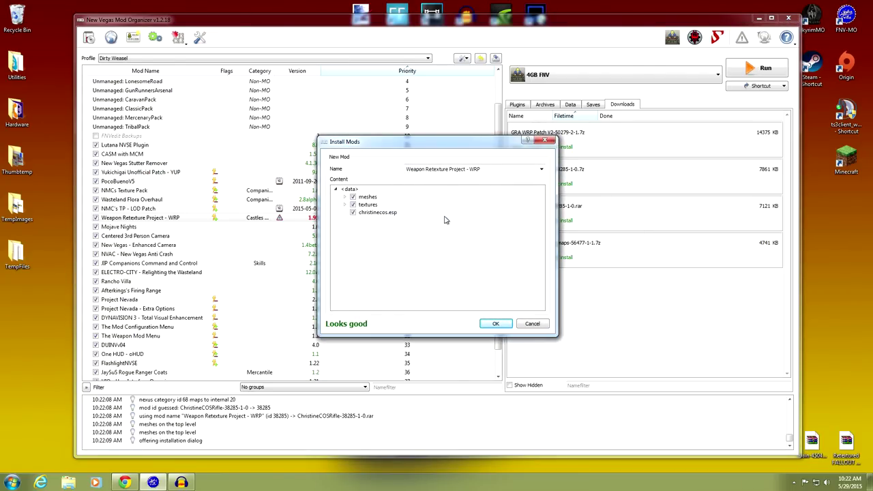
drag(505, 170, 388, 174)
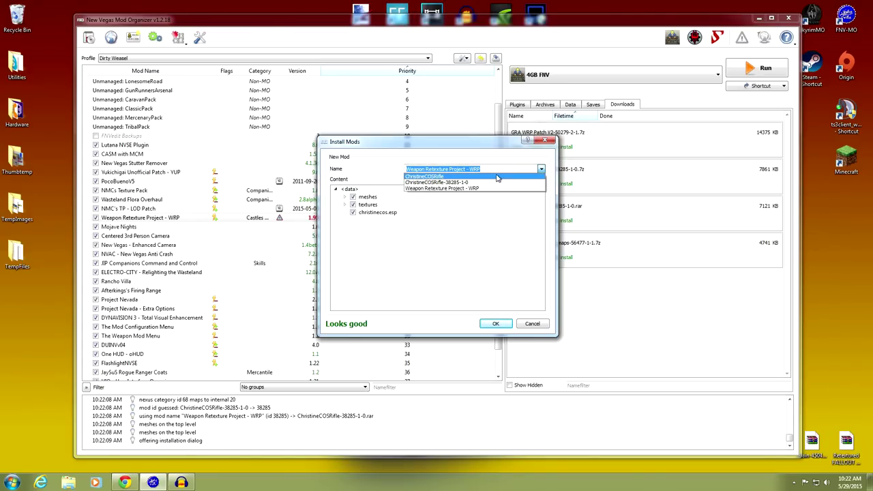
click(496, 177)
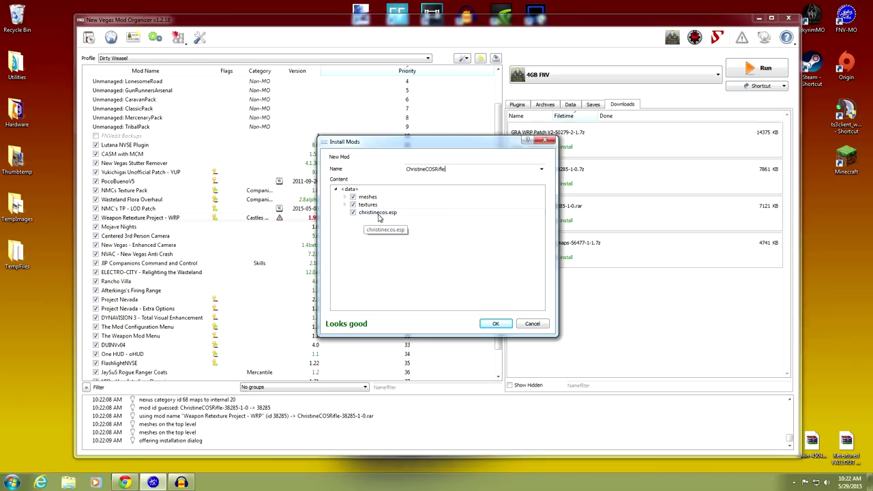
click(492, 323)
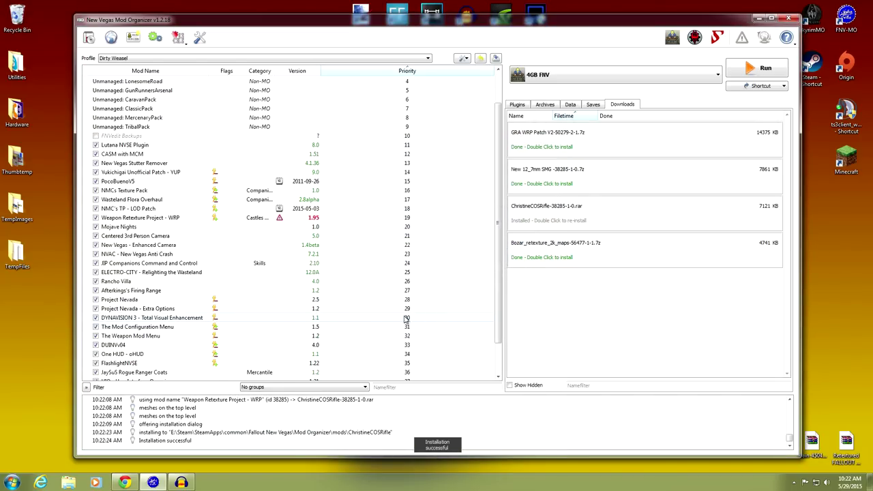
Place ChristineCOSRifle directly after Weapon Retexture Project - WRP in the mod order and enable it, checking christinecos.esp in the plugin list.
drag(157, 362, 156, 191)
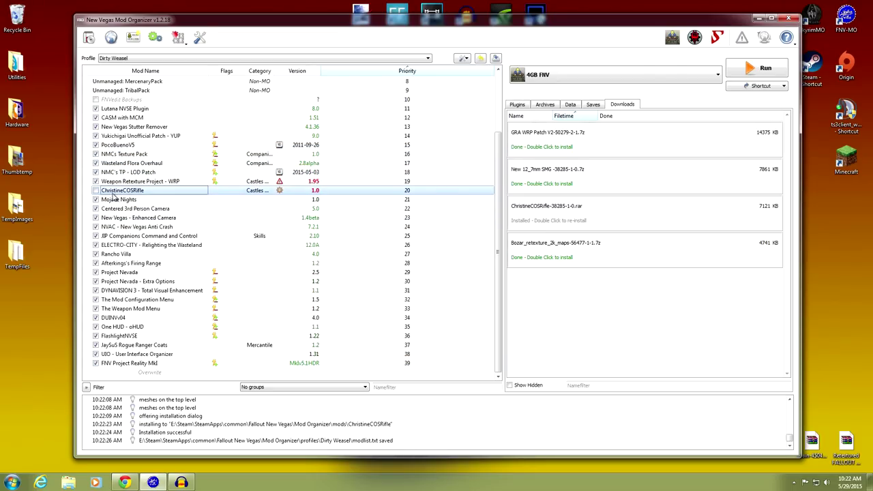
click(96, 190)
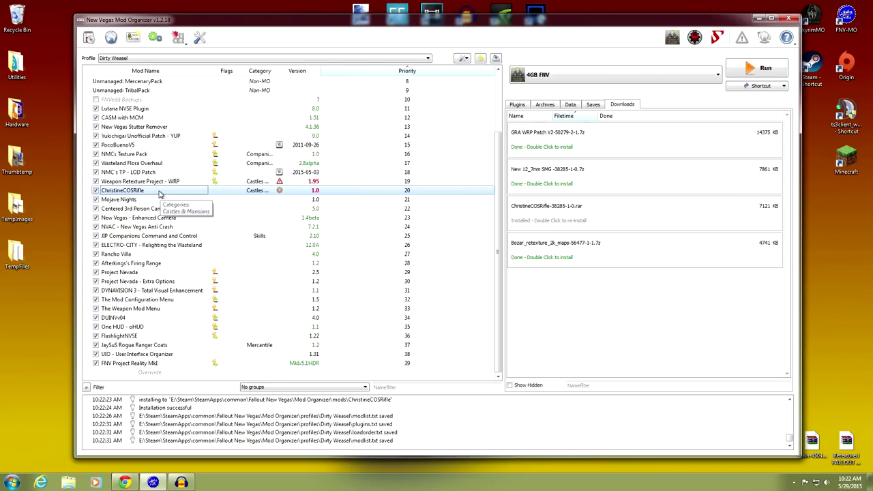
click(517, 105)
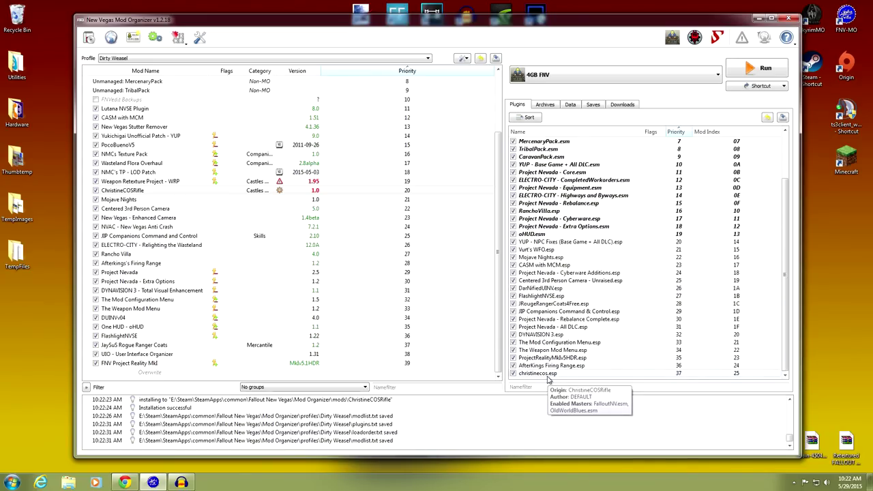
scroll(538, 290, up, 3)
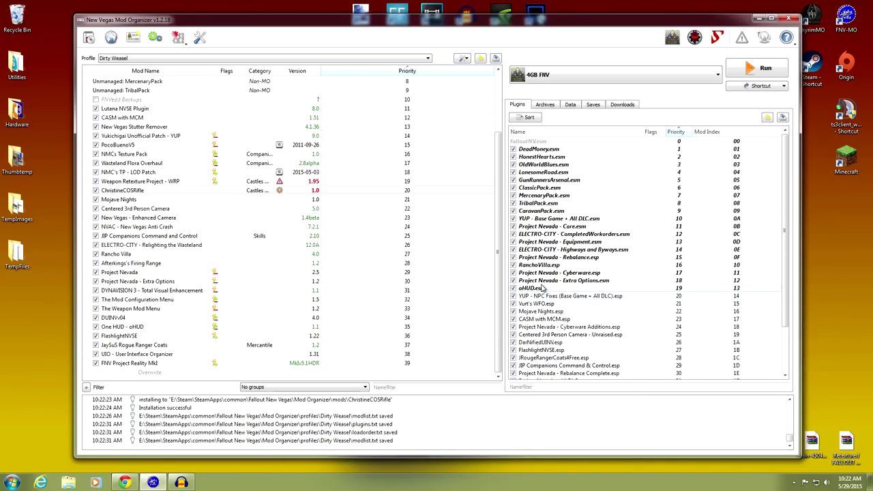
Show the downloads view, switch to Chrome to review the Weapon Retexture Project files page, and return to Mod Organizer.
click(179, 193)
click(622, 105)
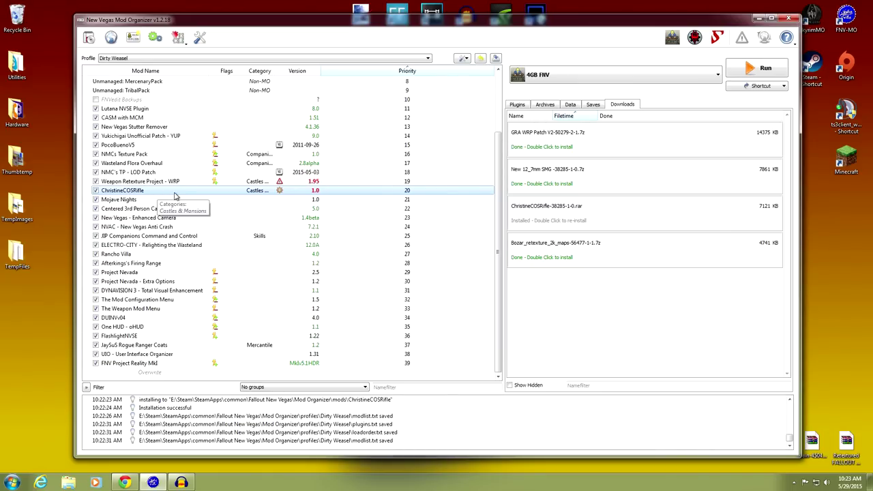
click(124, 482)
scroll(207, 308, down, 3)
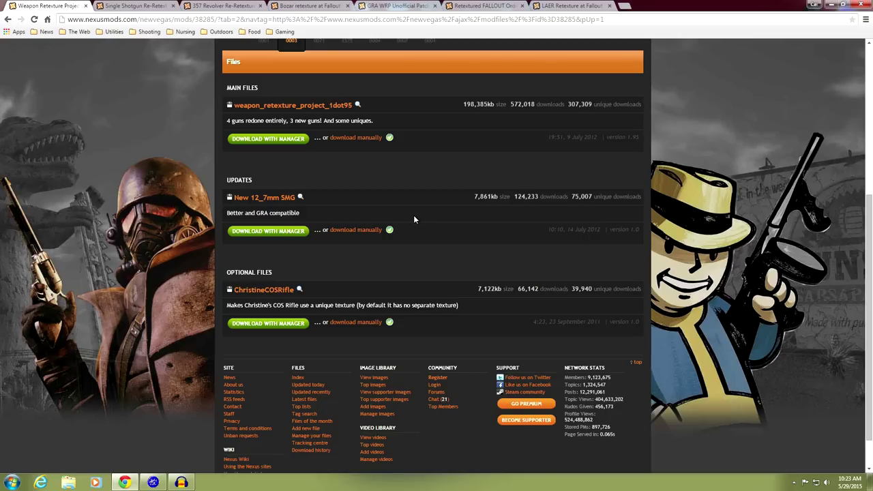
scroll(416, 219, up, 4)
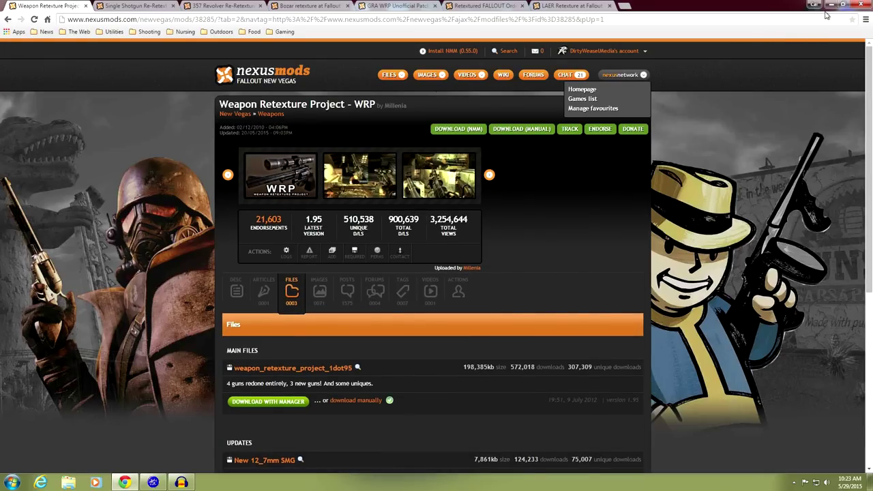
click(830, 5)
Remove the separately installed ChristineCOSRifle mod from the mod list and confirm the removal.
click(150, 191)
click(150, 191)
right_click(150, 194)
click(181, 191)
right_click(183, 191)
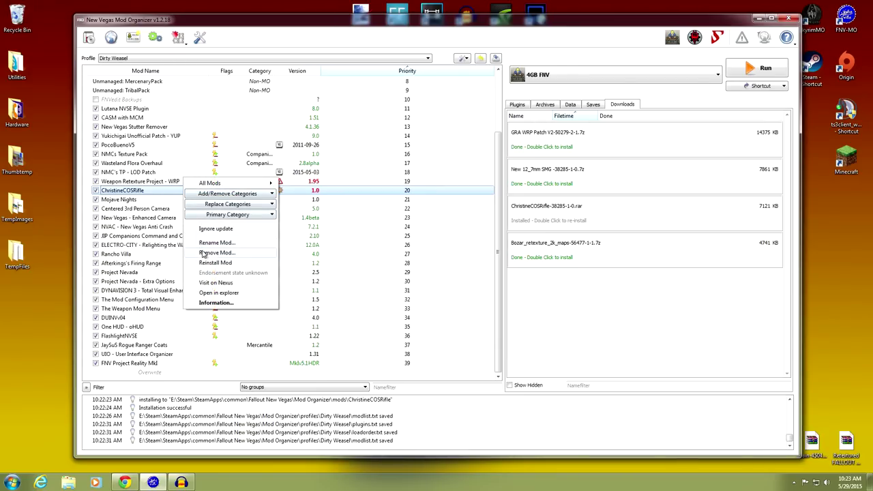
click(205, 252)
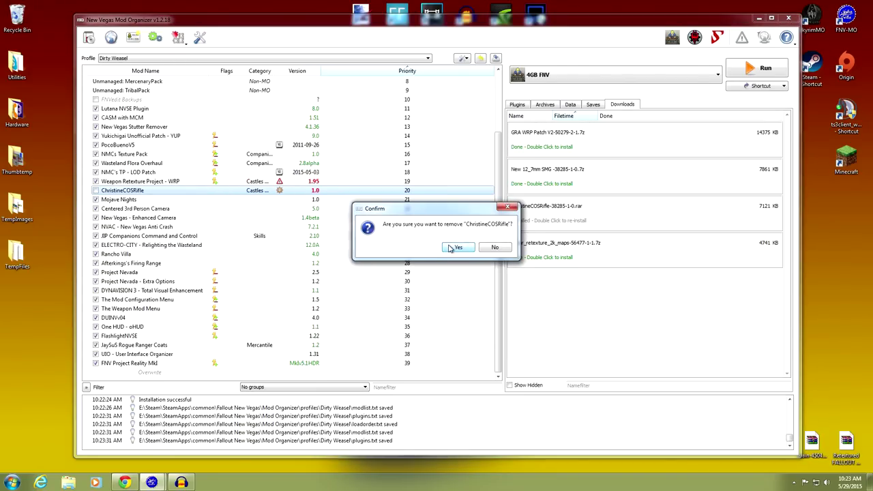
click(451, 248)
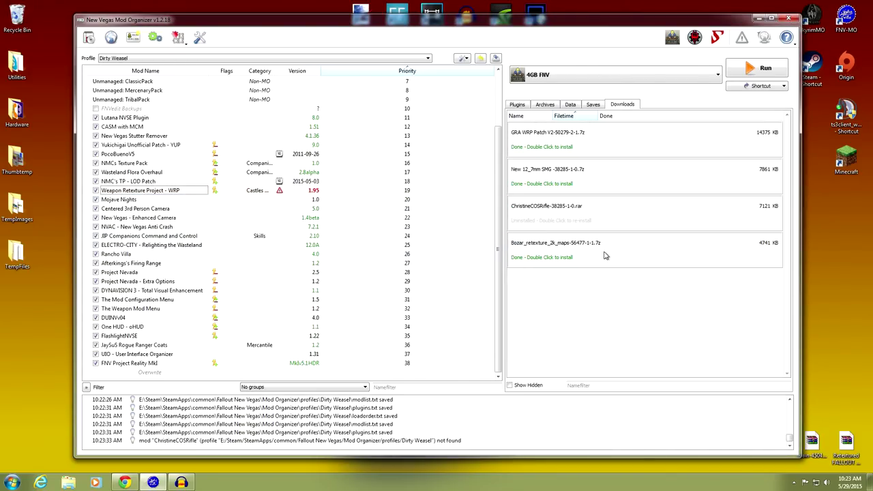
Manually install the ChristineCOSRifle archive under the name Weapon Retexture Project - WRP, merging it into the existing mod.
double_click(572, 220)
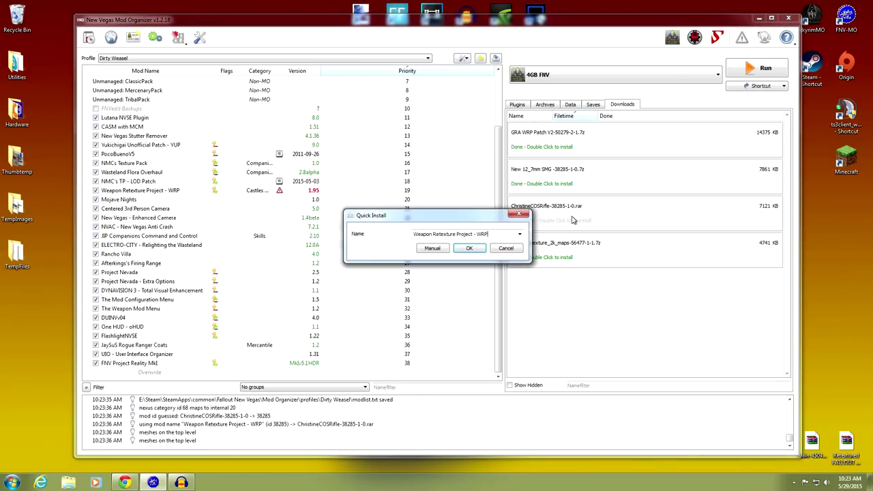
click(443, 248)
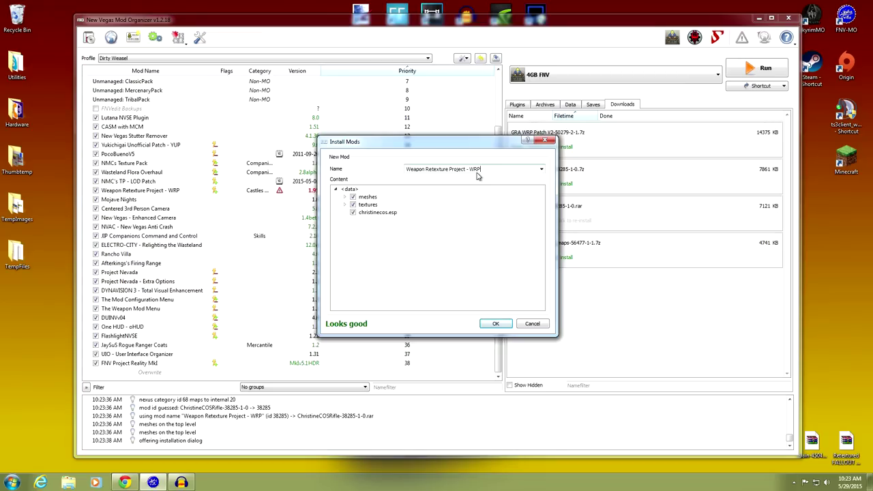
click(494, 324)
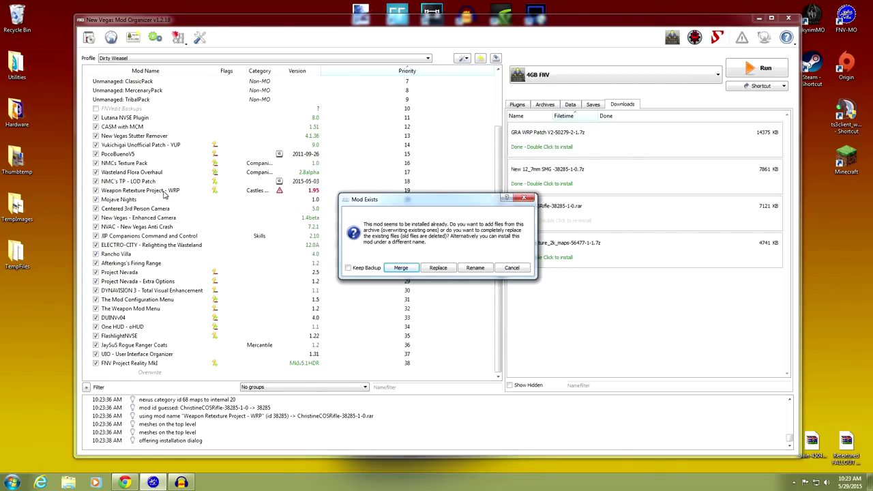
click(401, 267)
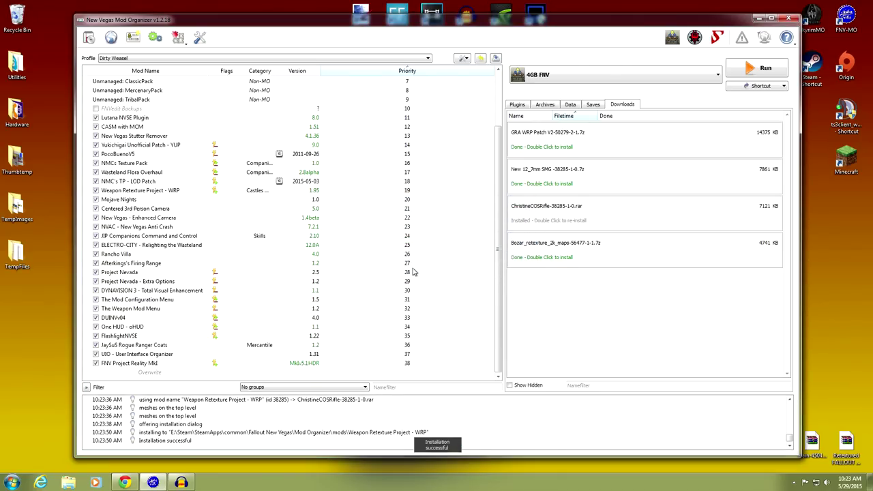
Move christinecos.esp to the optional ESPs of Weapon Retexture Project - WRP and close the mod's information.
double_click(161, 191)
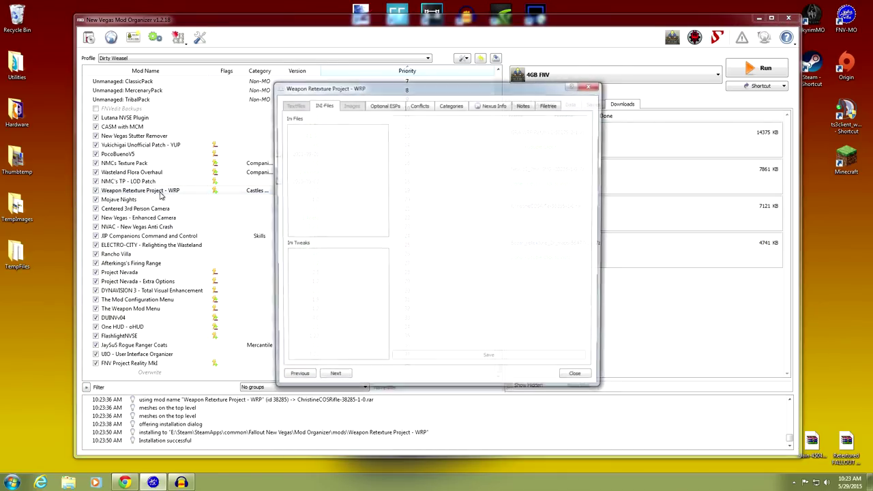
click(391, 108)
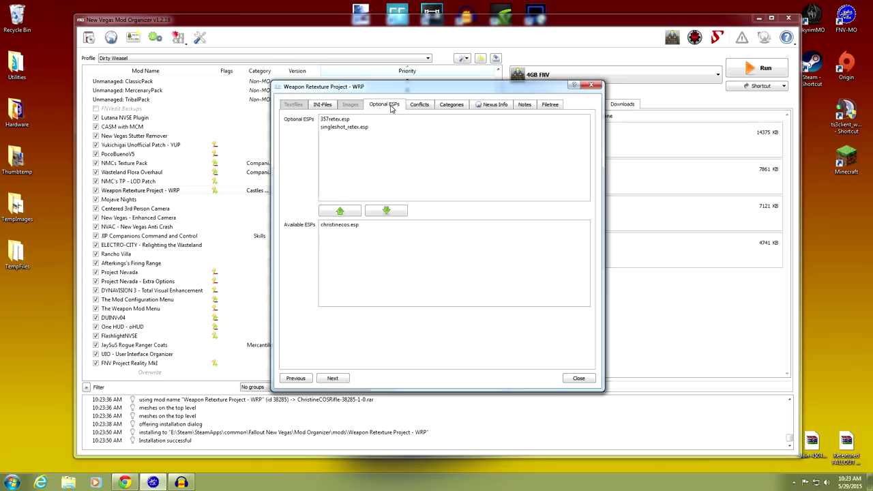
click(346, 225)
click(344, 211)
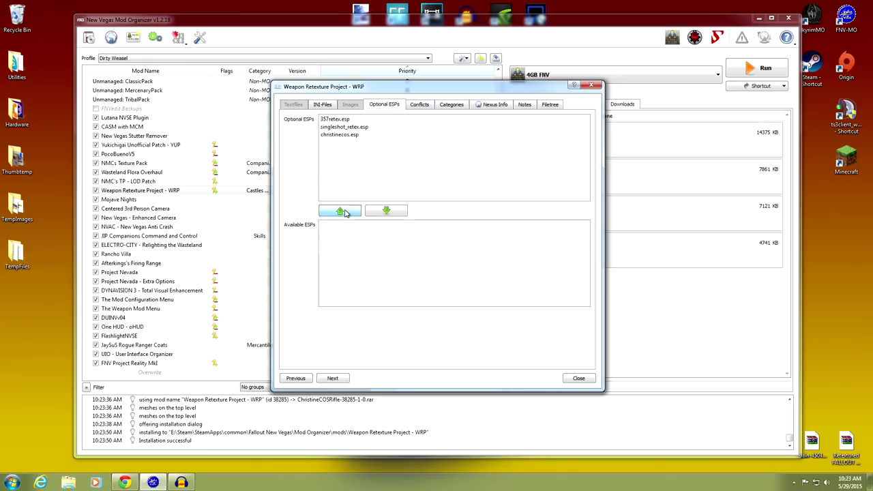
click(578, 378)
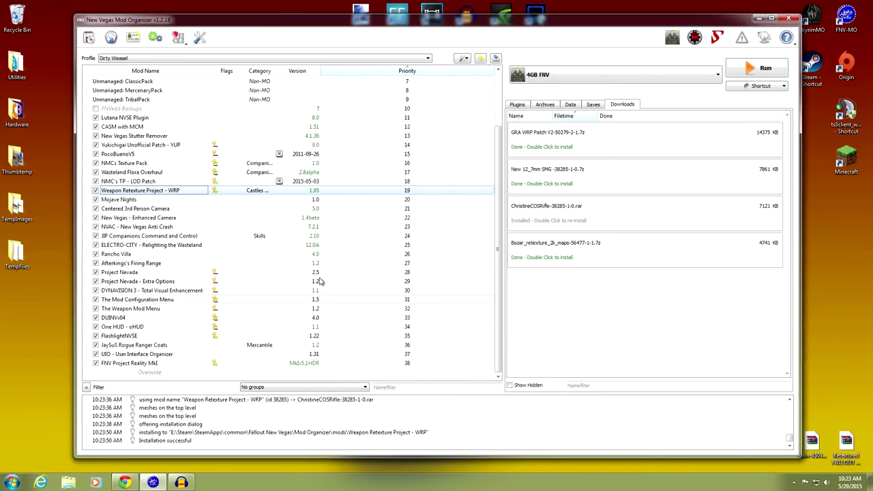
Examine the textures file tree of Weapon Retexture Project - WRP, including the weapons subfolder 2handautomatic.
double_click(172, 193)
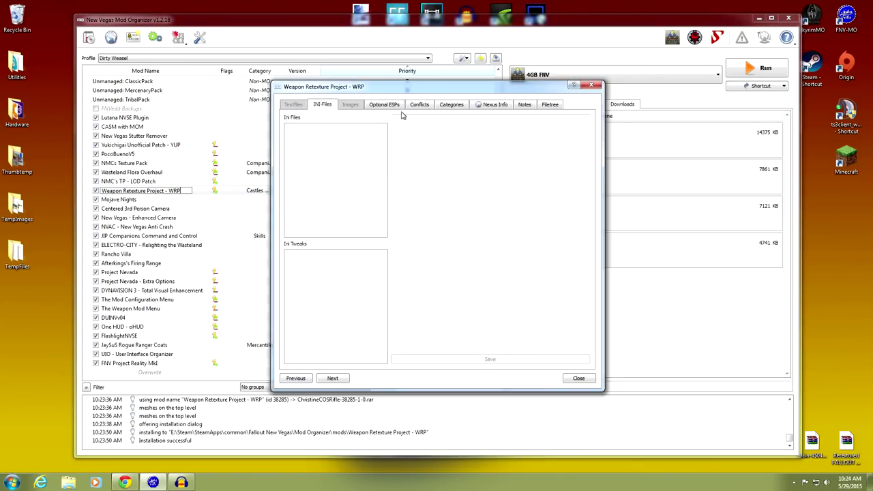
click(544, 105)
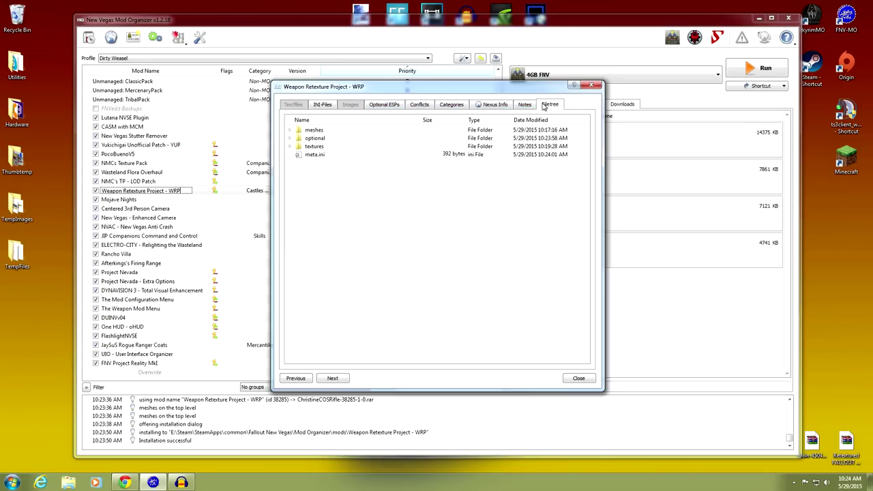
click(372, 147)
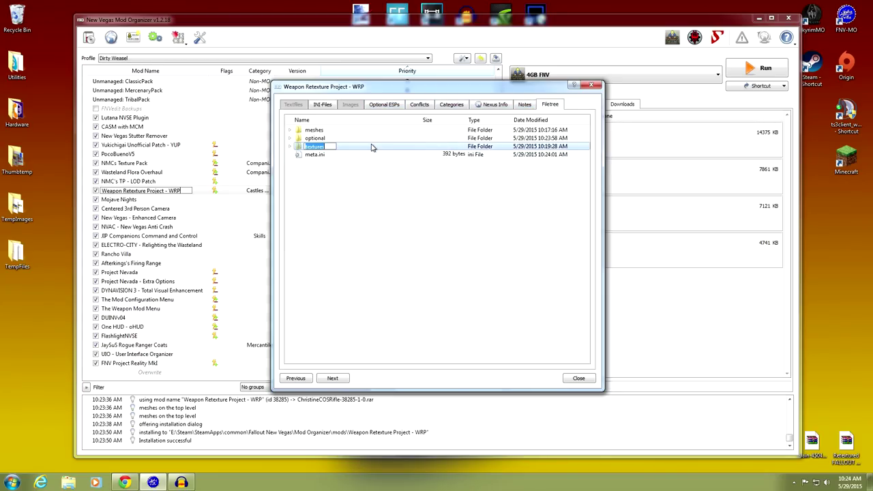
click(290, 147)
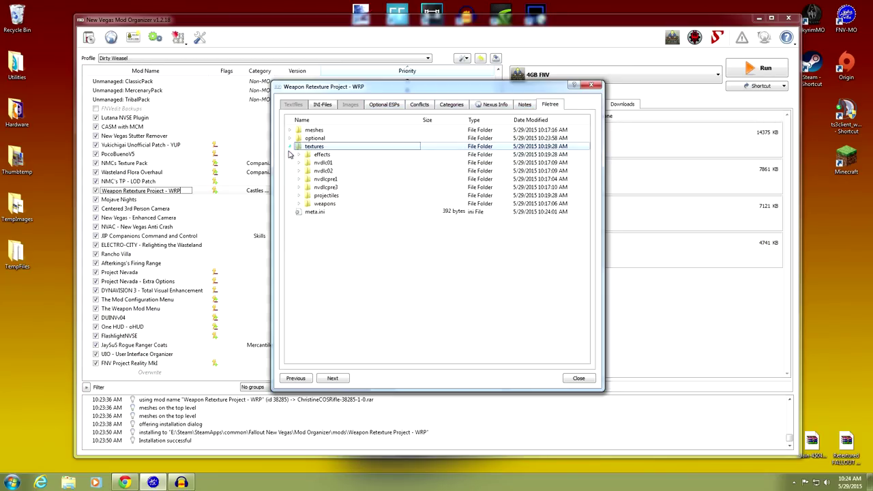
click(299, 204)
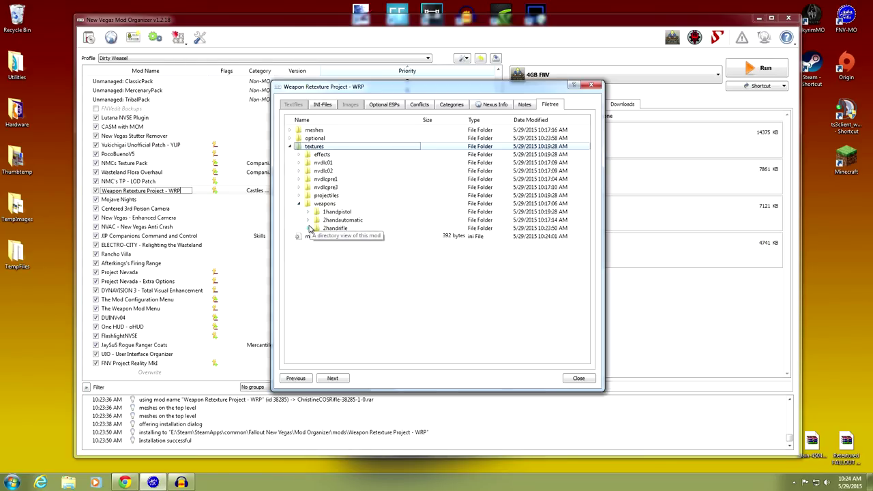
click(309, 221)
scroll(412, 241, down, 15)
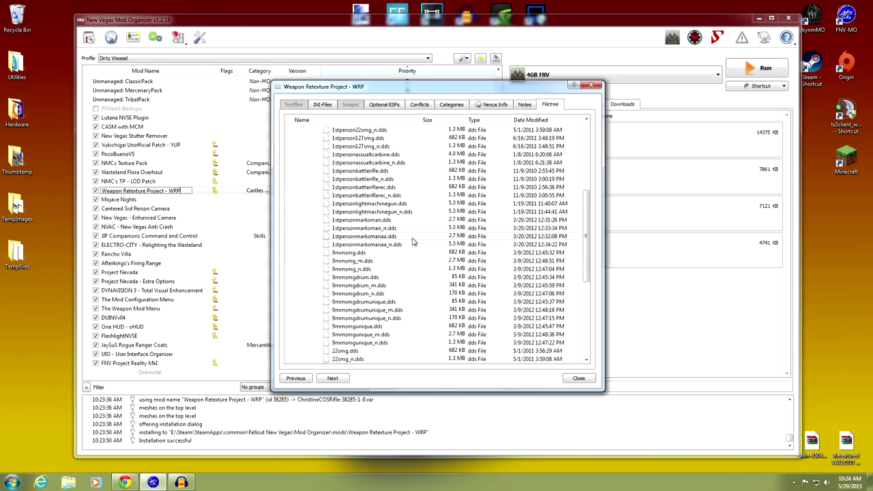
scroll(412, 241, up, 4)
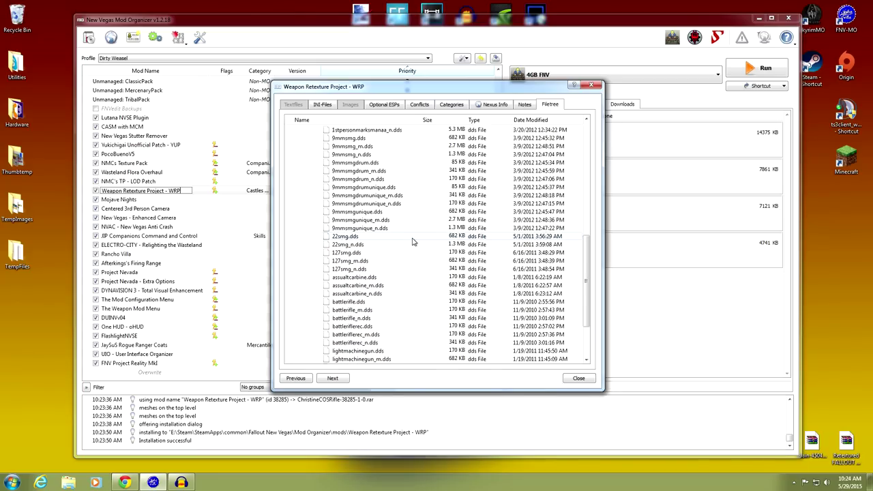
scroll(412, 241, down, 4)
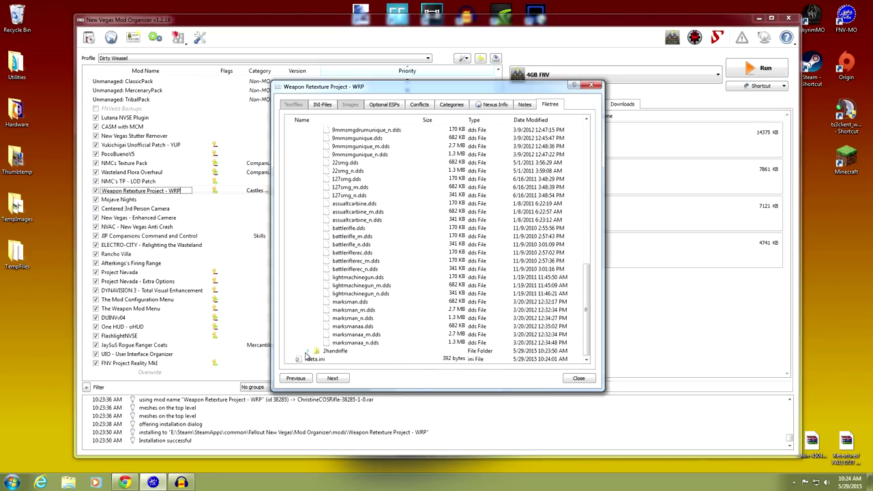
scroll(313, 255, up, 10)
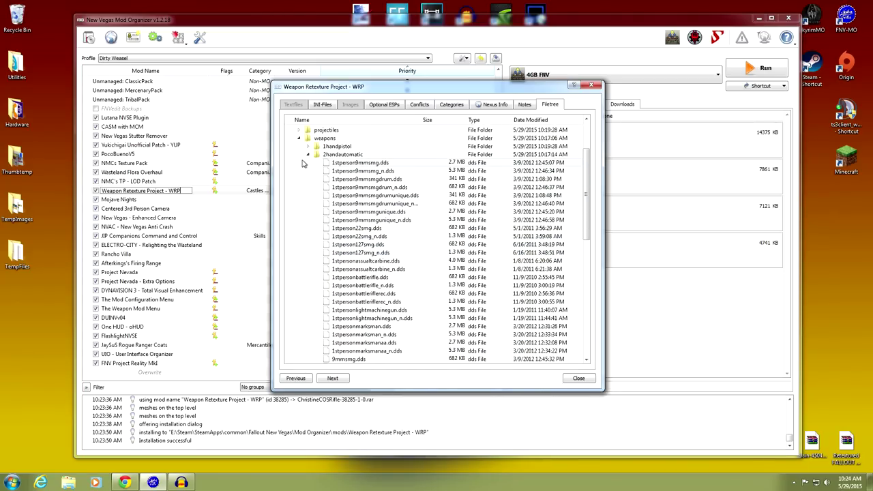
click(307, 154)
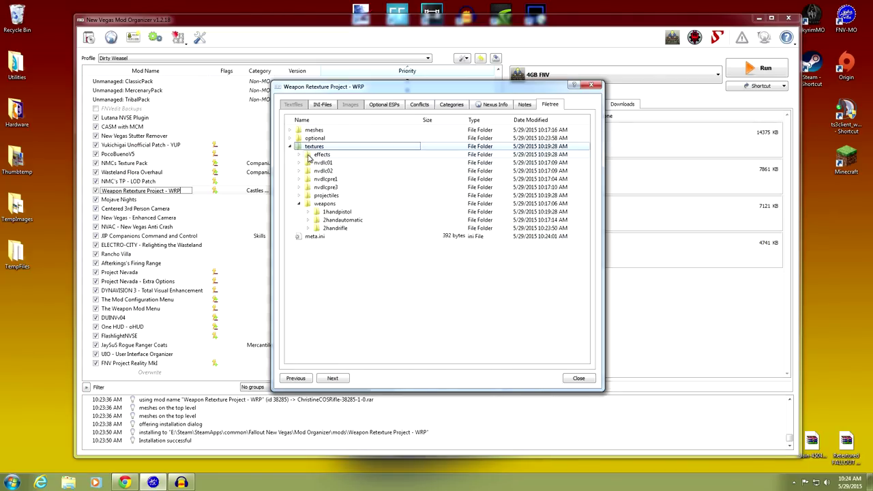
Examine the christinecos texture files in the 2handrifle folder, then close the mod's information.
click(308, 228)
scroll(380, 234, down, 10)
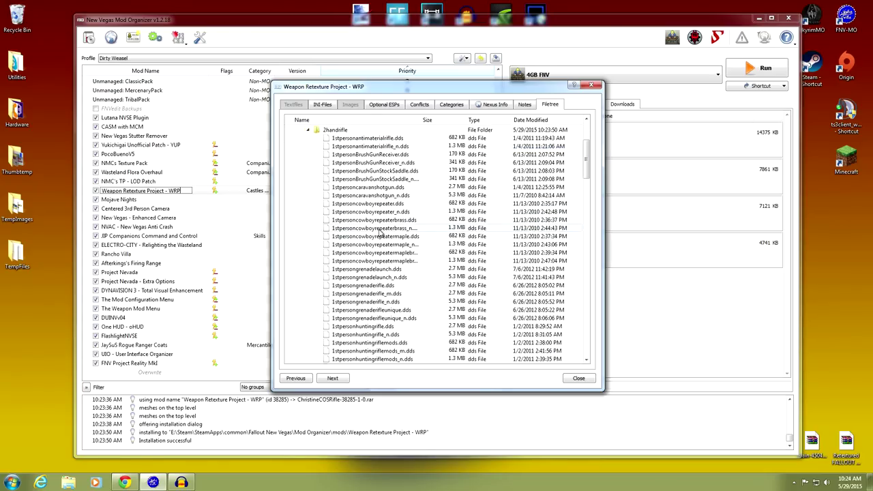
scroll(380, 234, down, 6)
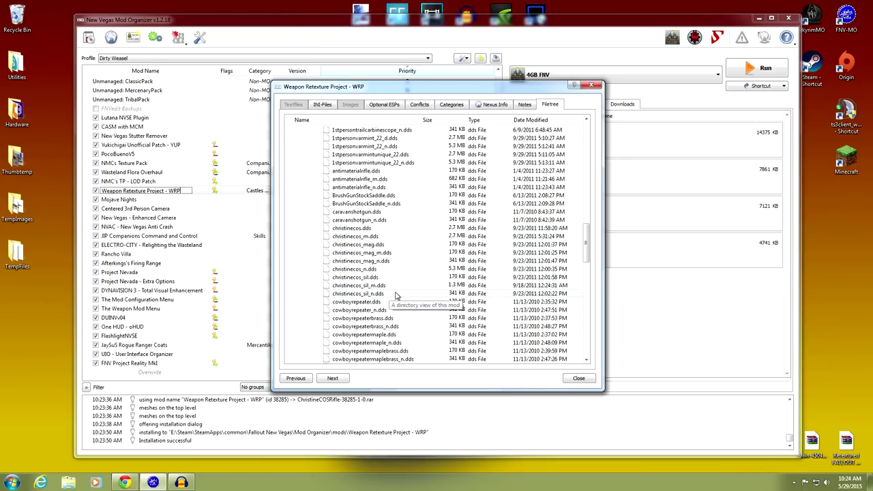
scroll(407, 276, up, 2)
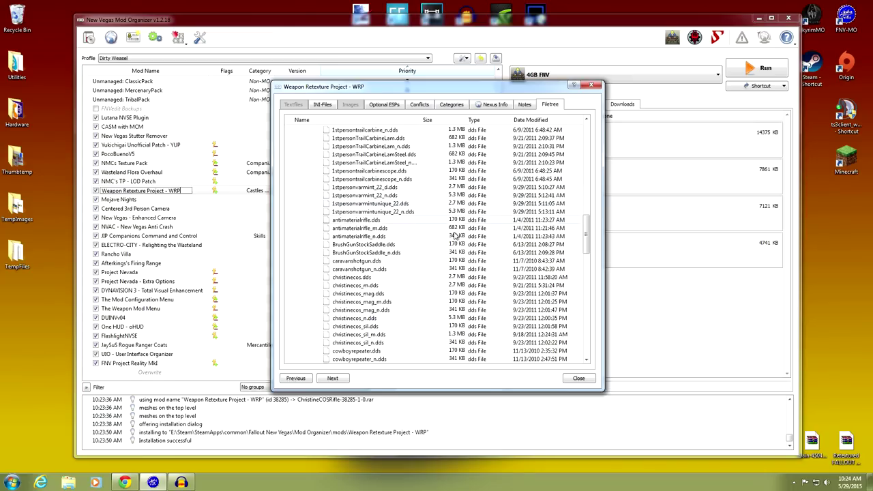
scroll(411, 254, down, 4)
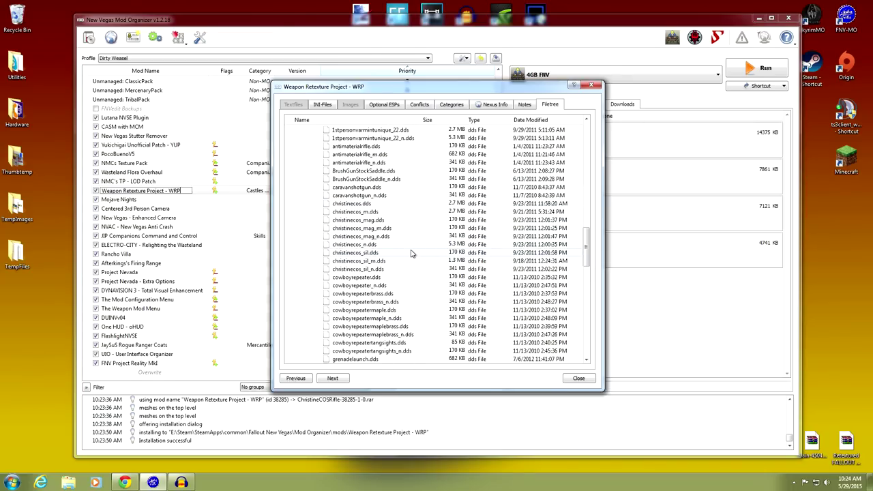
scroll(411, 254, down, 2)
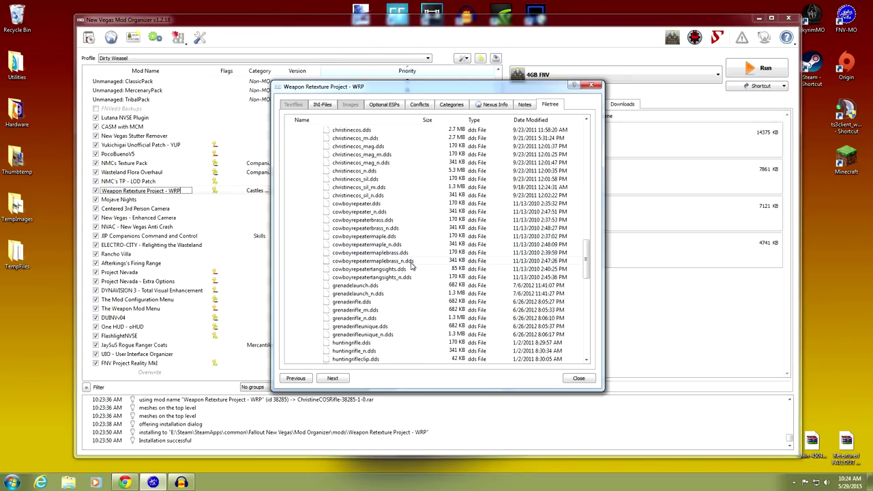
scroll(411, 265, up, 2)
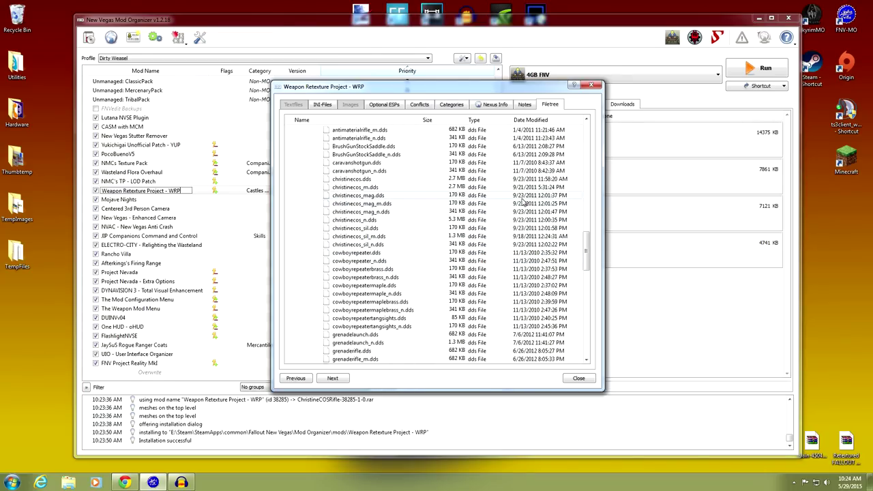
scroll(477, 215, up, 6)
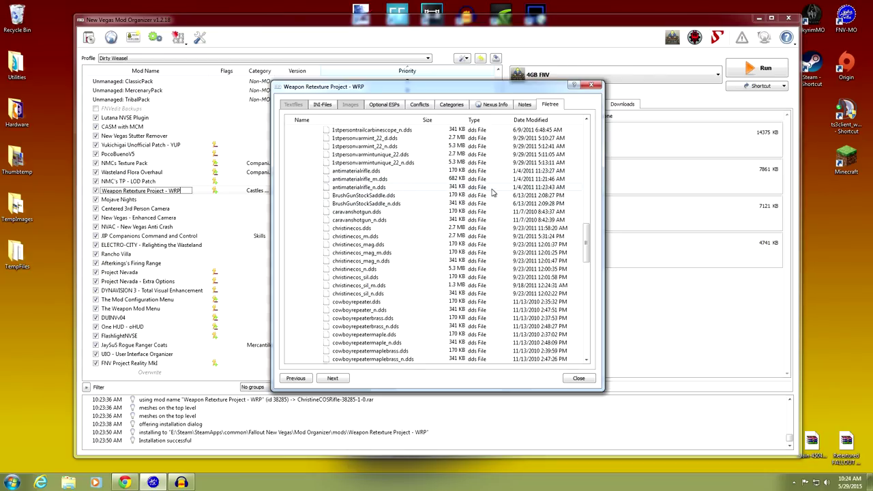
scroll(464, 215, up, 2)
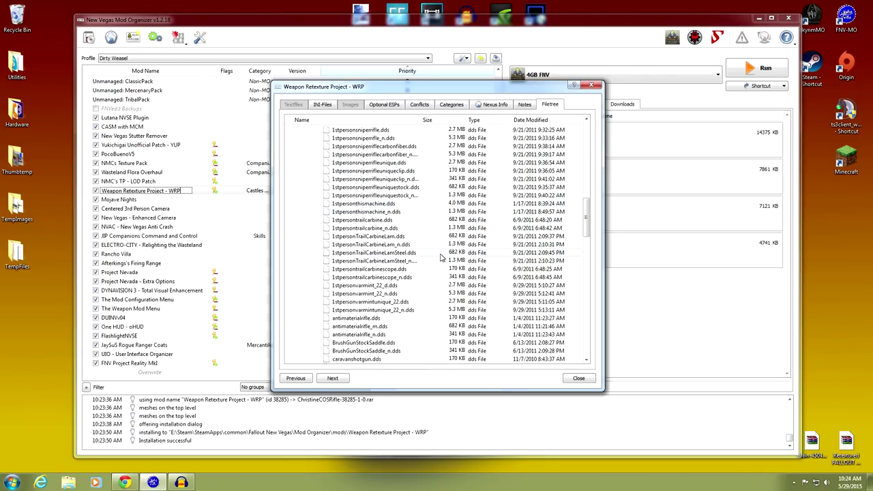
click(577, 378)
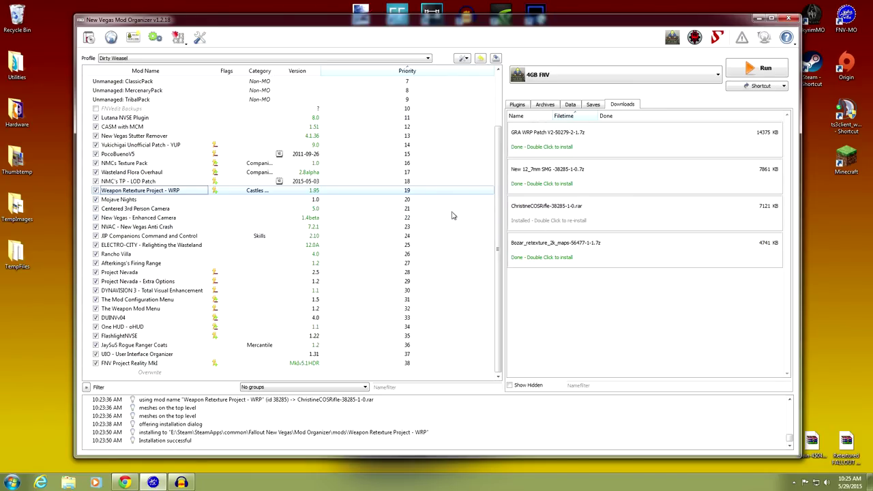
Rename the Weapon Retexture Project - WRP mod as WRP - Combined.
right_click(161, 191)
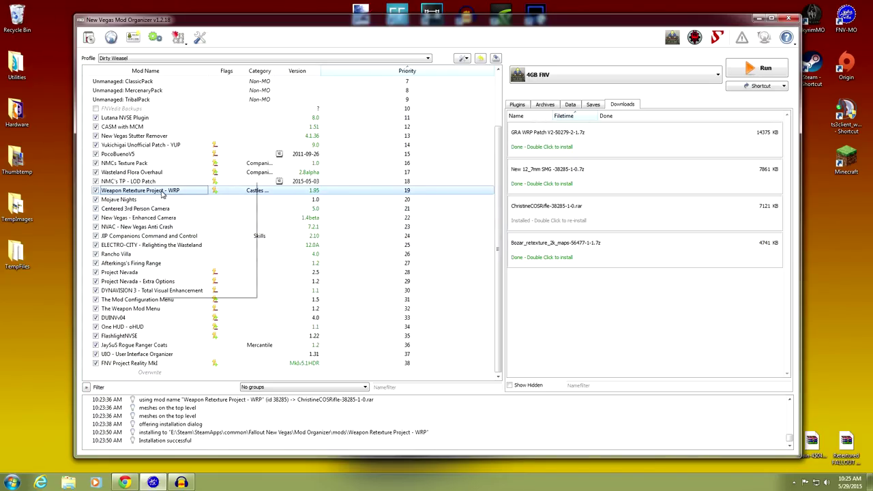
click(174, 231)
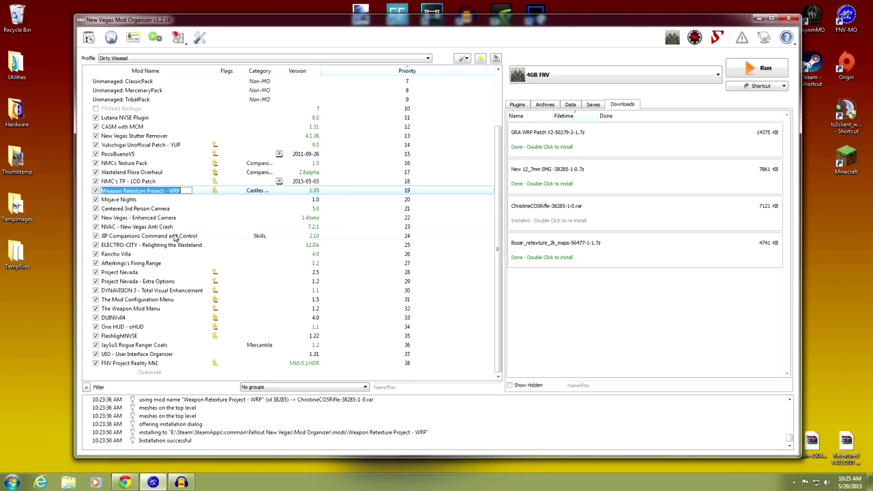
text(WRP - Comb)
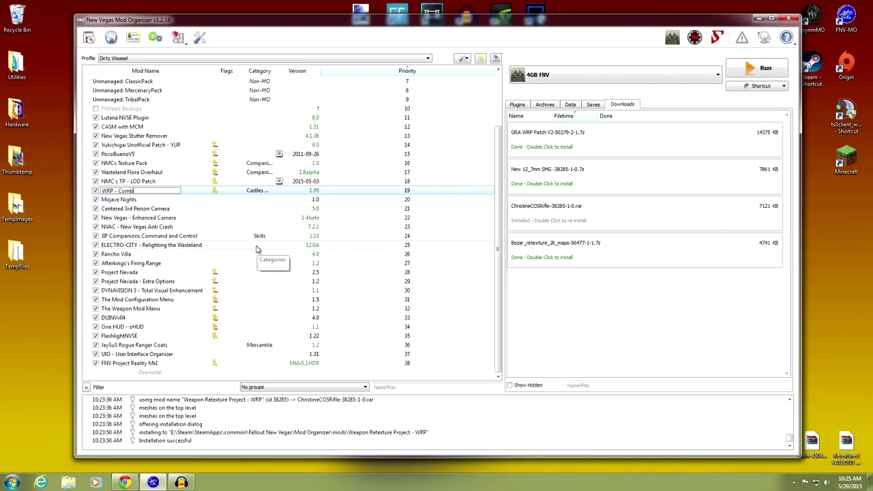
key(Return)
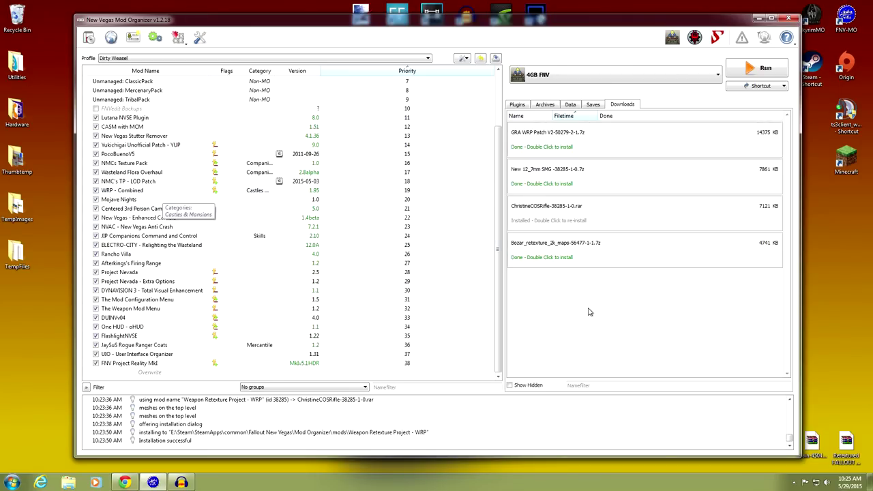
Manually install the New 12_7mm SMG archive under the name WRP - Combined, merging it into the existing mod.
double_click(547, 184)
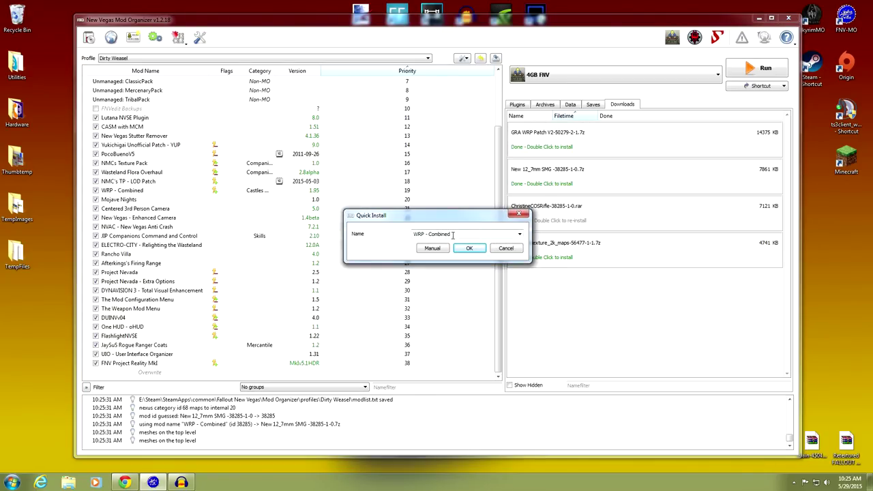
click(433, 250)
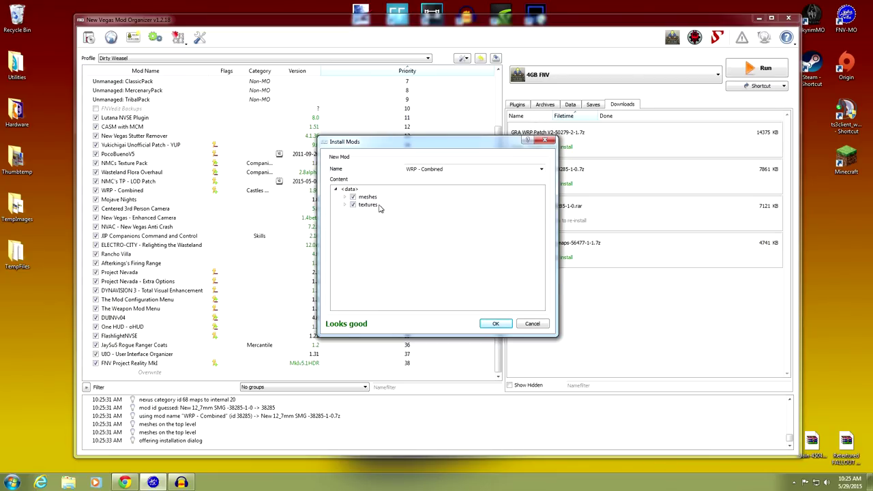
click(496, 325)
click(403, 273)
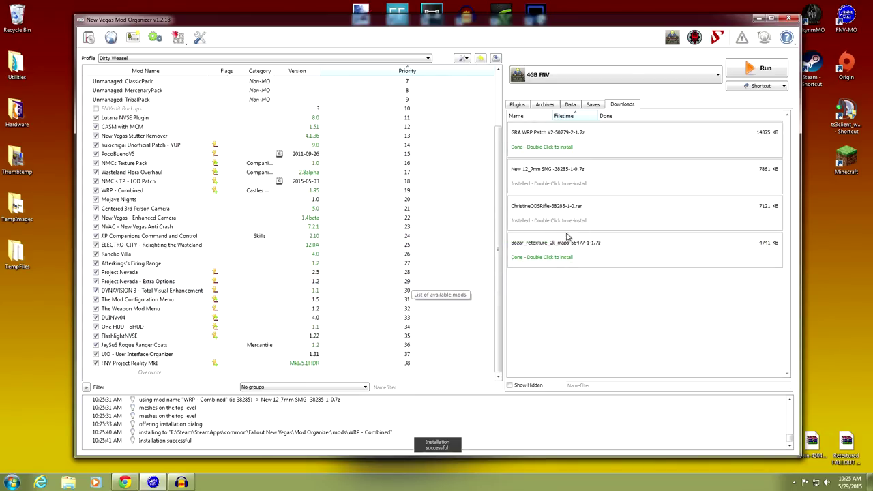
Manually install the Bozar_retexture_2k_maps archive with its name set to WRP - Combined, merging it into that mod.
double_click(548, 247)
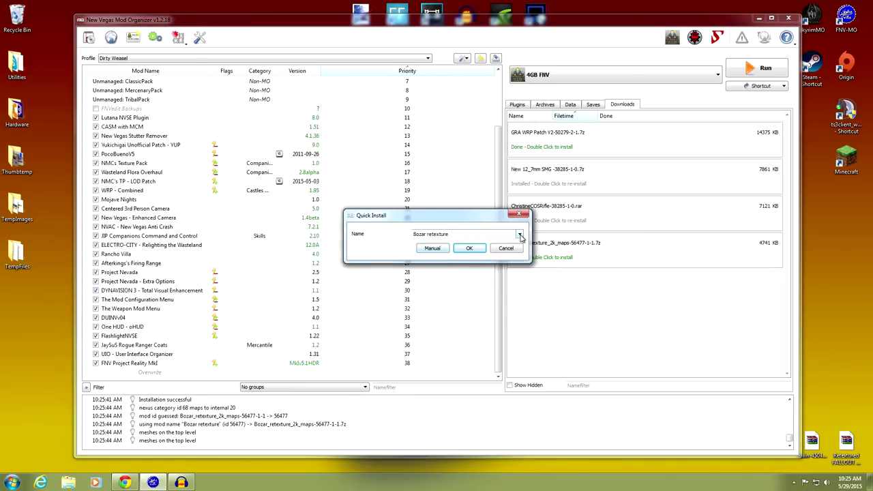
click(520, 234)
click(461, 234)
drag(461, 234, 401, 238)
text(W)
click(432, 248)
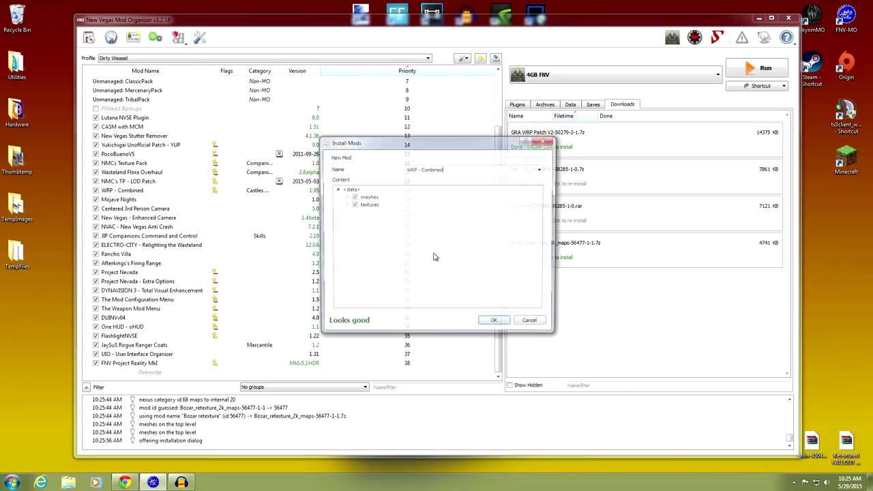
click(495, 324)
click(409, 274)
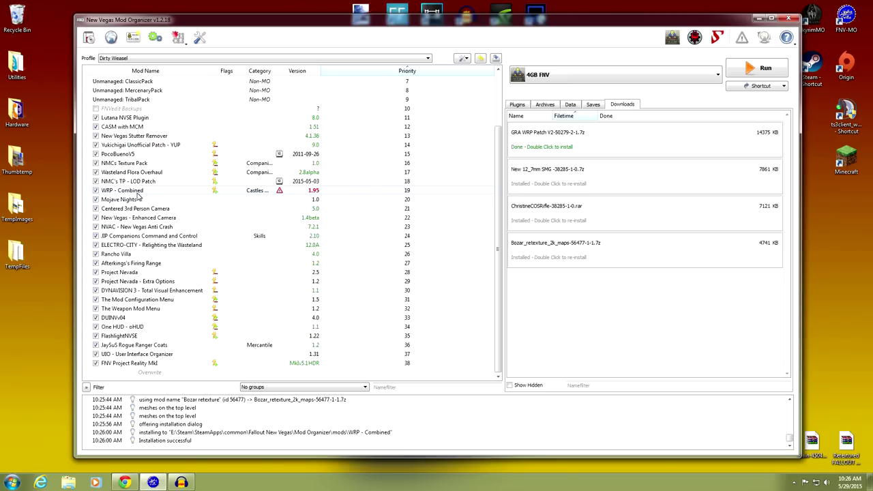
Check the optional ESPs and file tree of WRP - Combined, then close the mod's information.
click(211, 193)
double_click(211, 193)
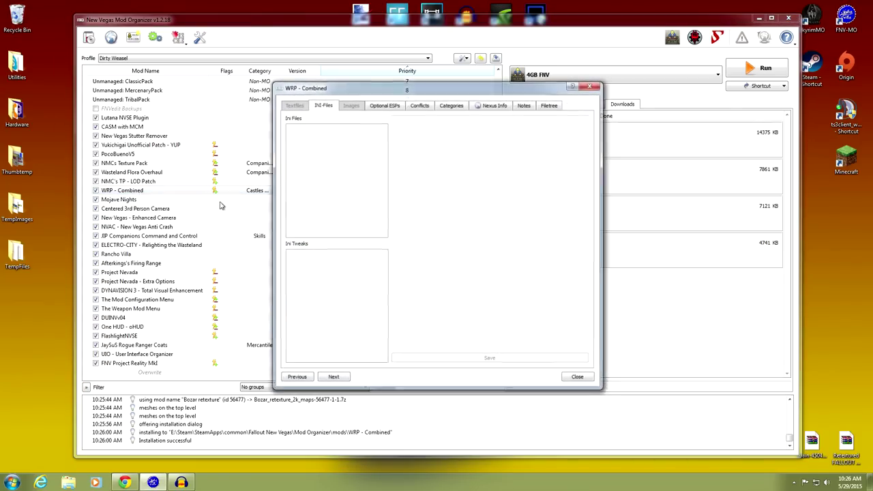
click(392, 107)
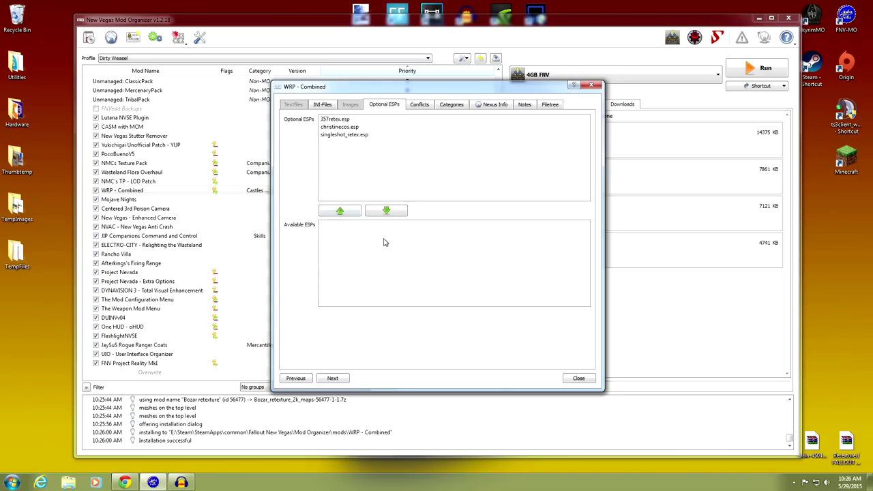
click(550, 105)
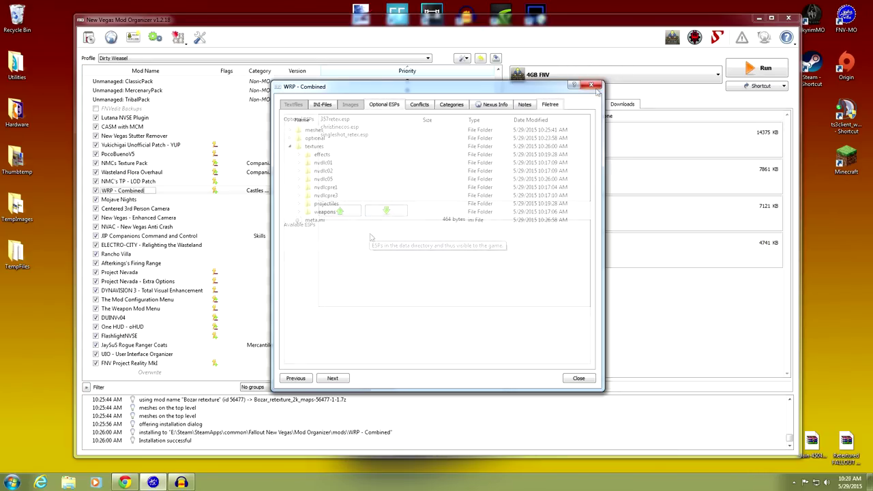
click(590, 86)
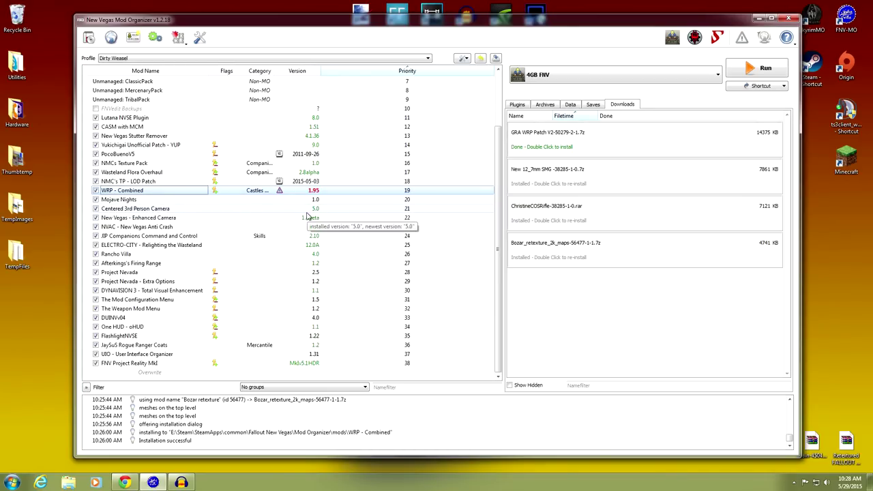
Clear the installed New 12_7mm SMG, ChristineCOSRifle and Bozar_retexture_2k_maps archives from the downloads list.
right_click(566, 183)
click(577, 207)
right_click(567, 179)
click(576, 206)
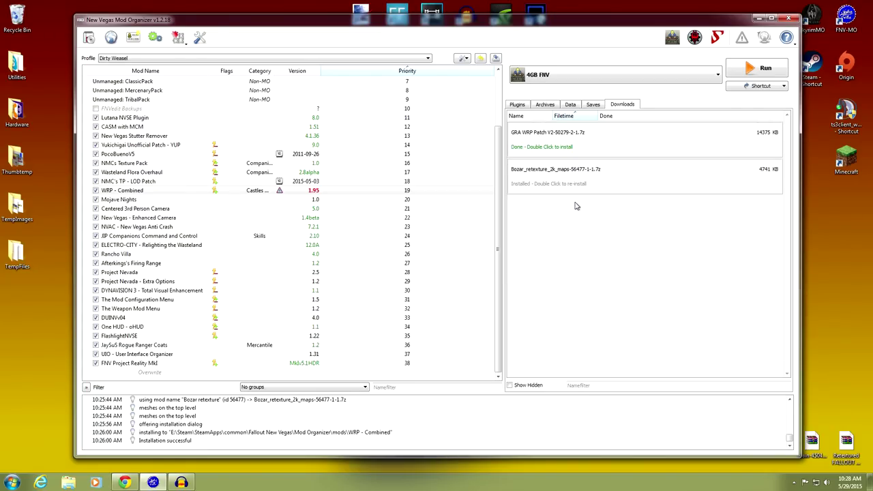
right_click(552, 173)
click(566, 201)
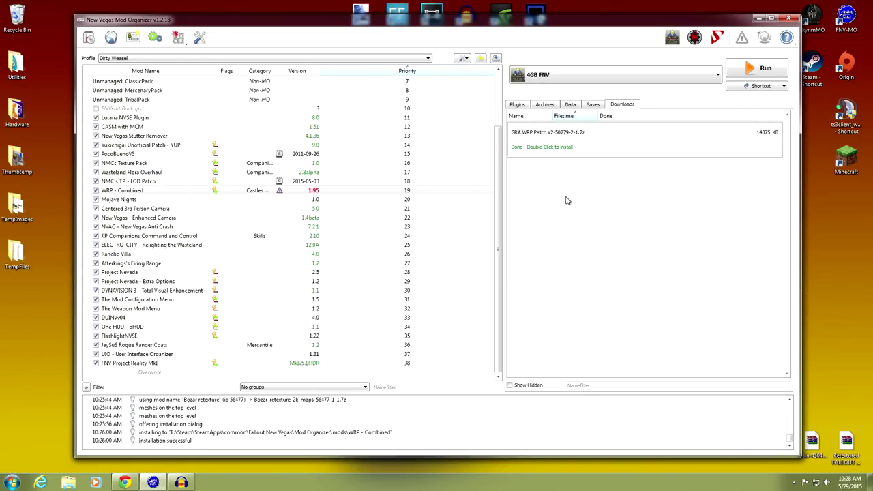
Switch to Chrome and close the Weapon Retexture Project, Single Shotgun, 357 Revolver and Bozar retexture pages.
click(759, 18)
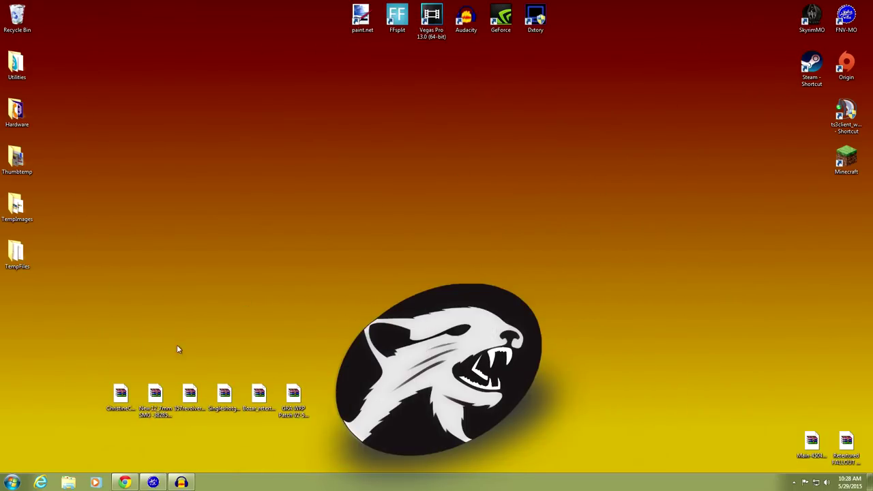
click(124, 482)
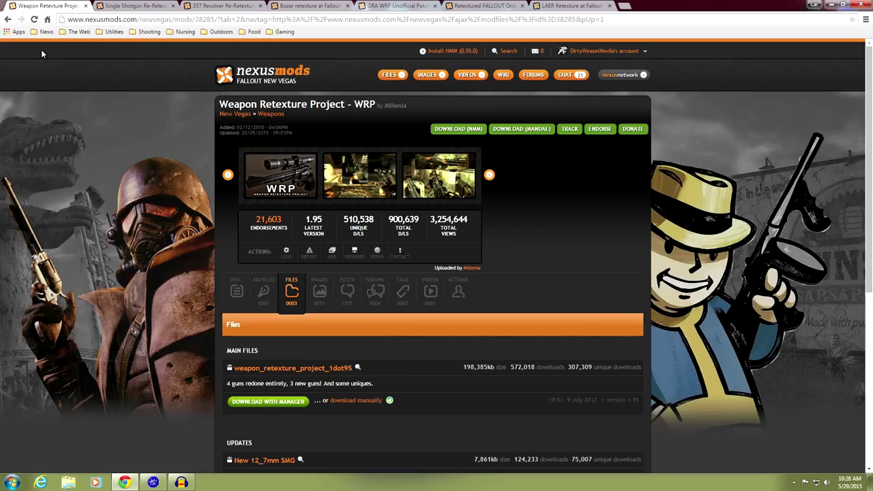
click(86, 6)
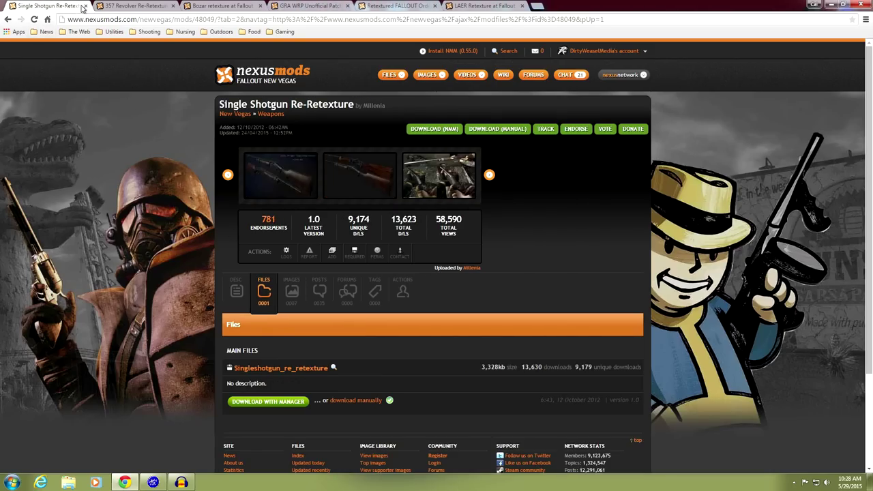
click(84, 6)
click(87, 7)
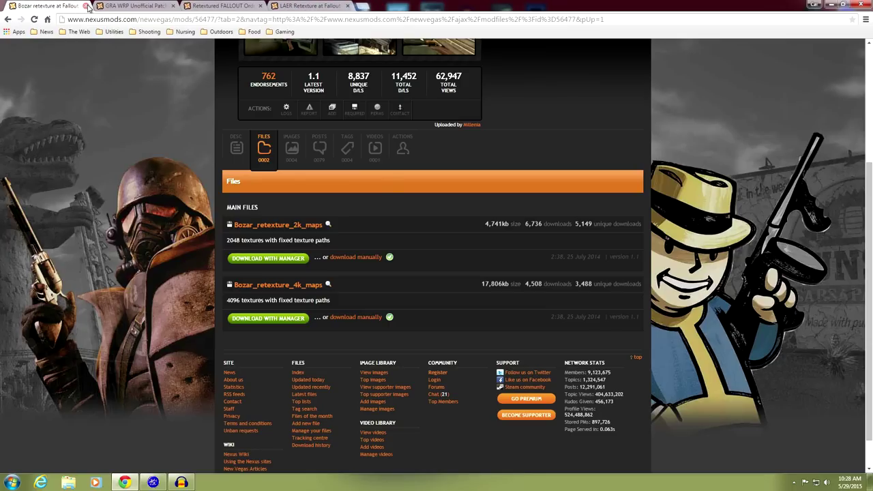
click(86, 6)
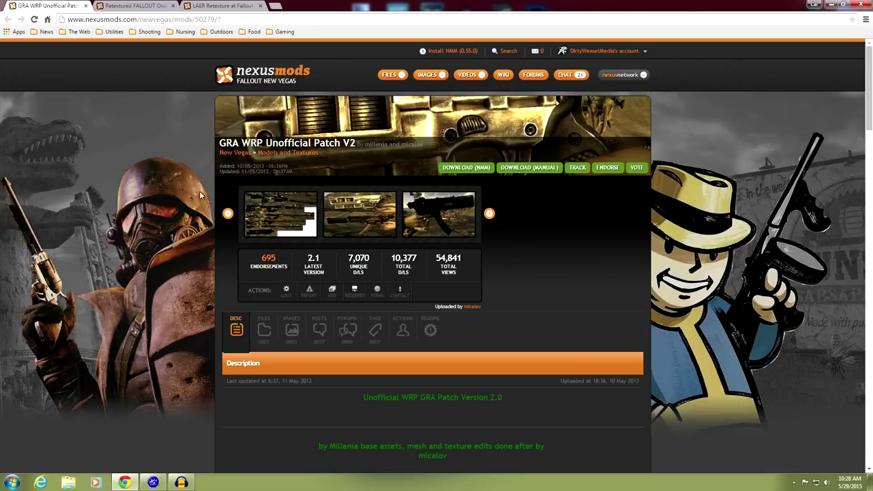
Examine the description, affected weapons and main files of GRA WRP Unofficial Patch V2 on its Nexus page.
scroll(204, 240, down, 7)
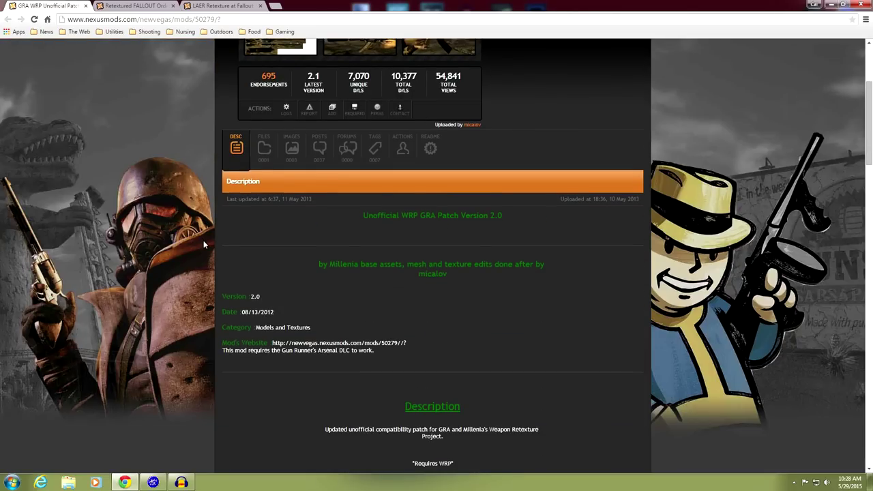
scroll(203, 244, down, 3)
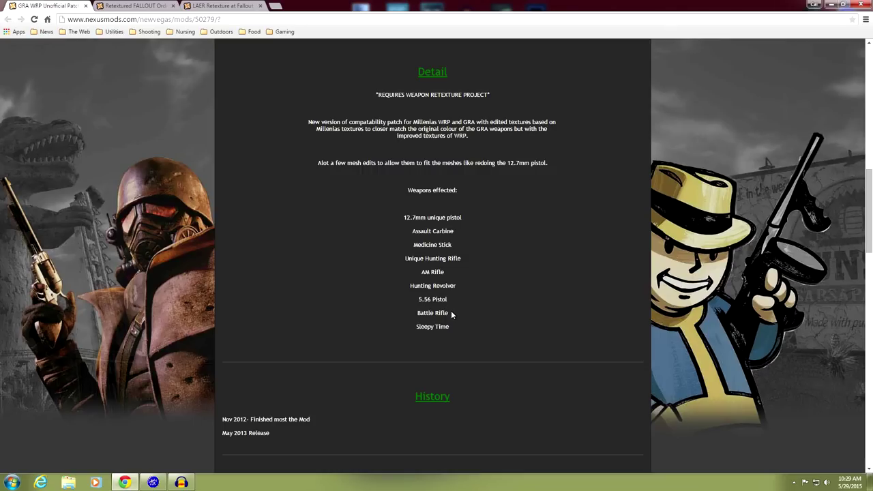
scroll(268, 330, up, 10)
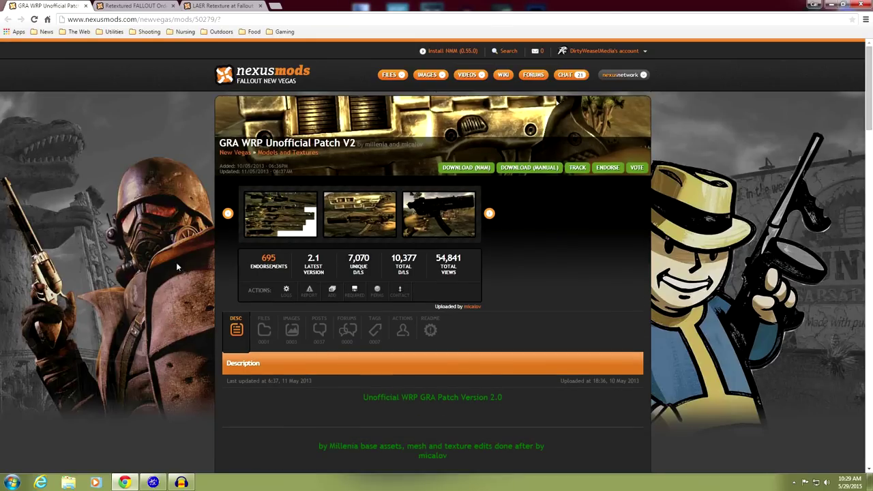
click(262, 325)
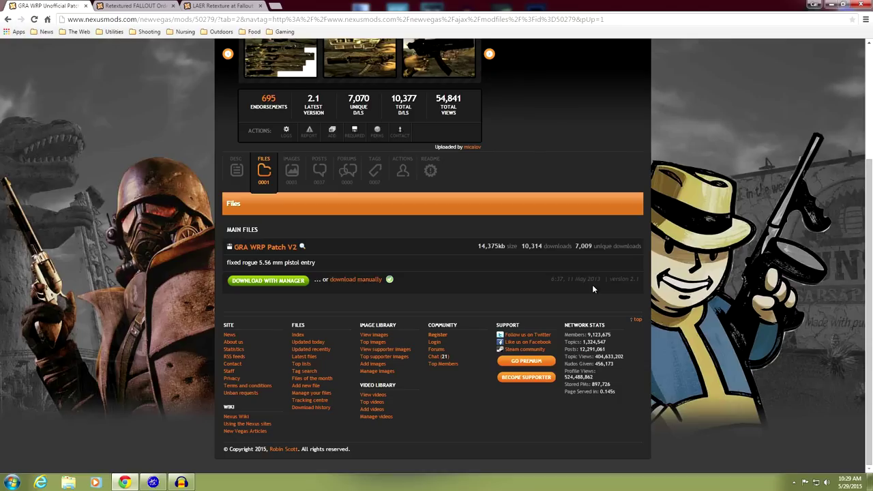
scroll(429, 278, up, 2)
scroll(430, 278, down, 2)
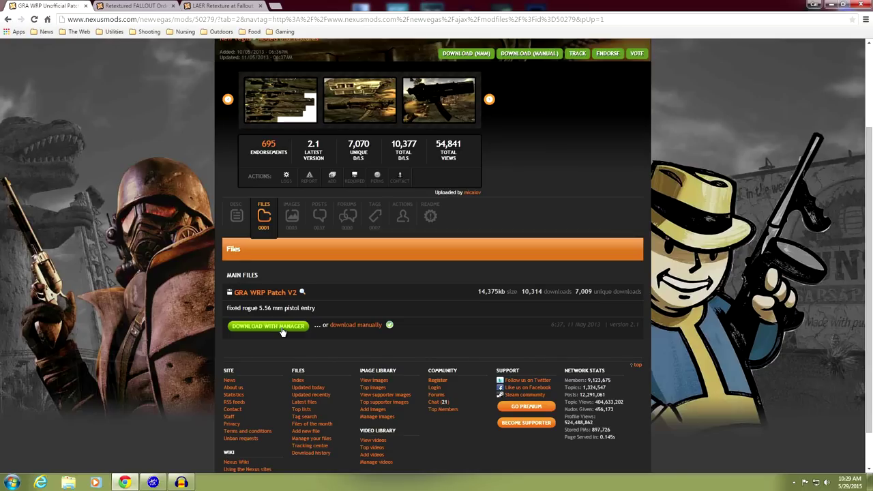
Open the GRA WRP Patch V2 archive from the desktop in WinRAR to inspect its contents, then close it.
click(829, 6)
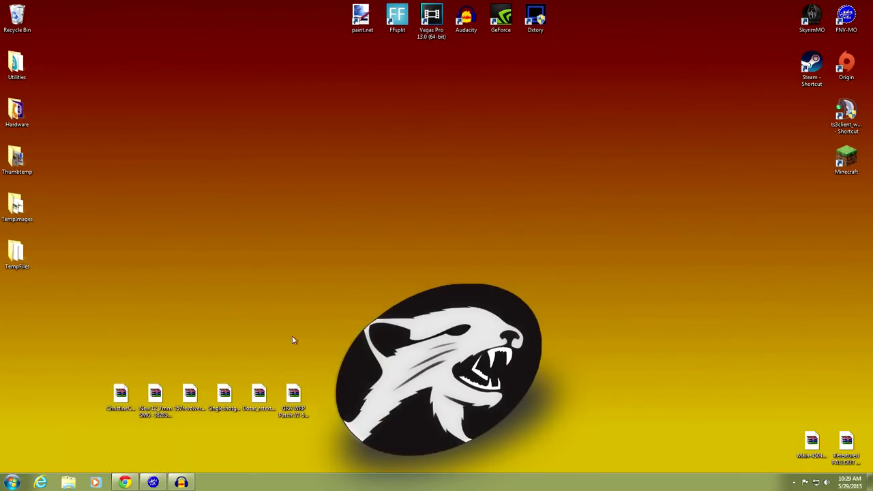
click(146, 484)
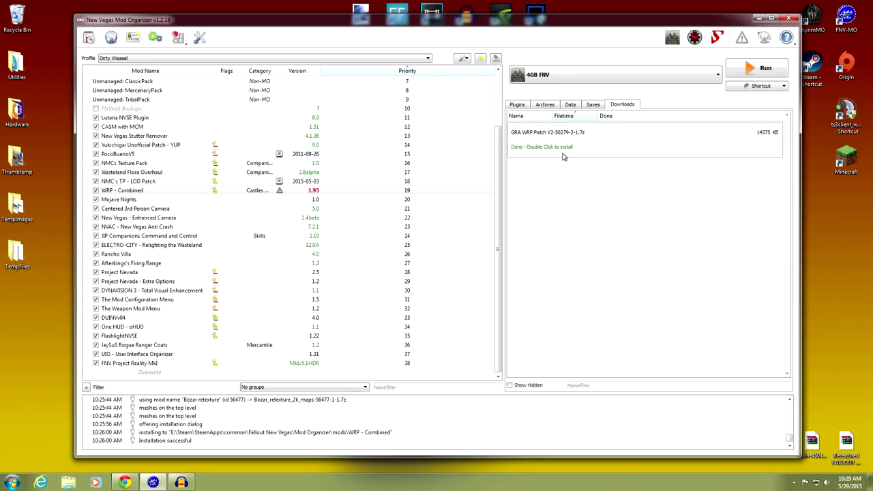
click(759, 18)
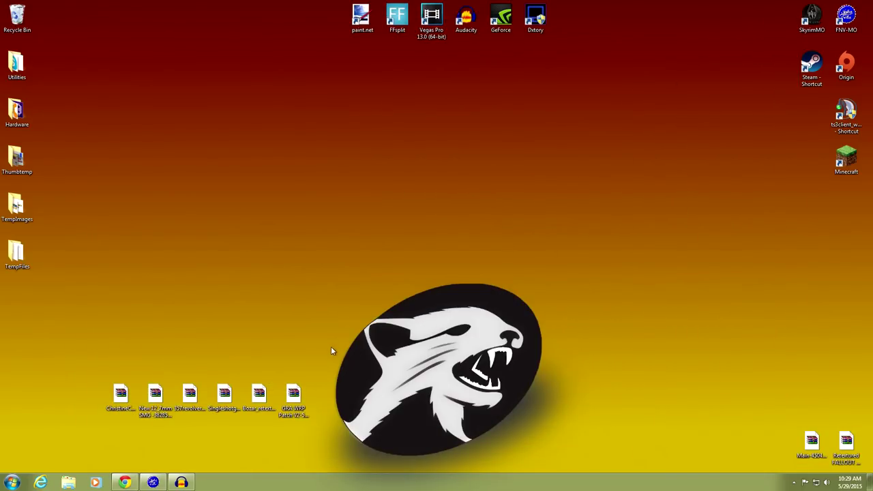
drag(293, 395, 399, 173)
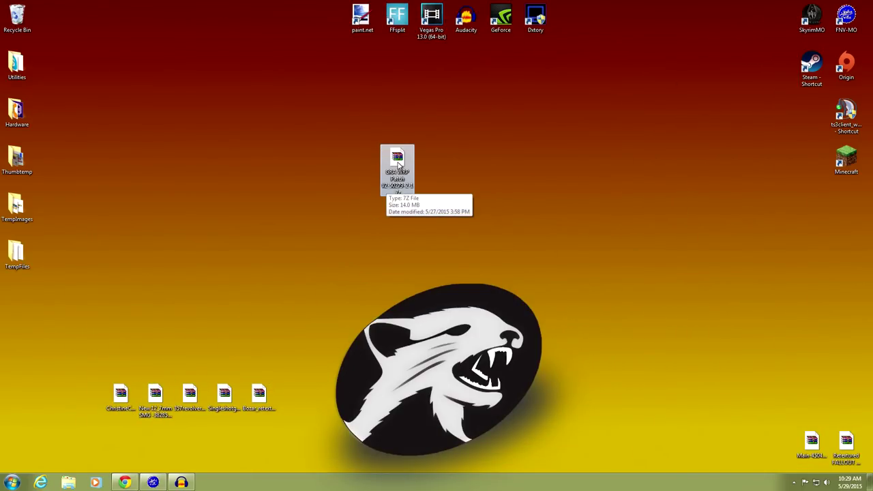
double_click(399, 164)
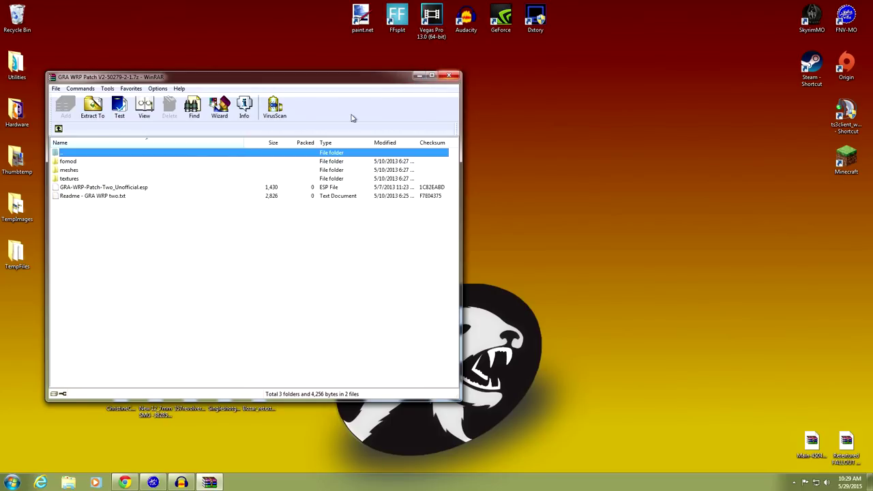
click(449, 75)
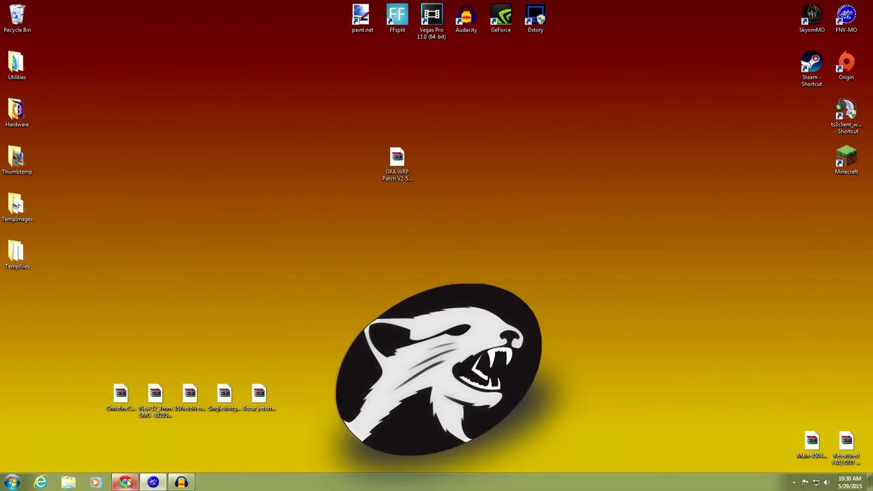
Switch to Mod Organizer and manually install the GRA WRP Patch V2 archive as GRA WRP Unofficial Patch V2 with its preselected content.
click(153, 483)
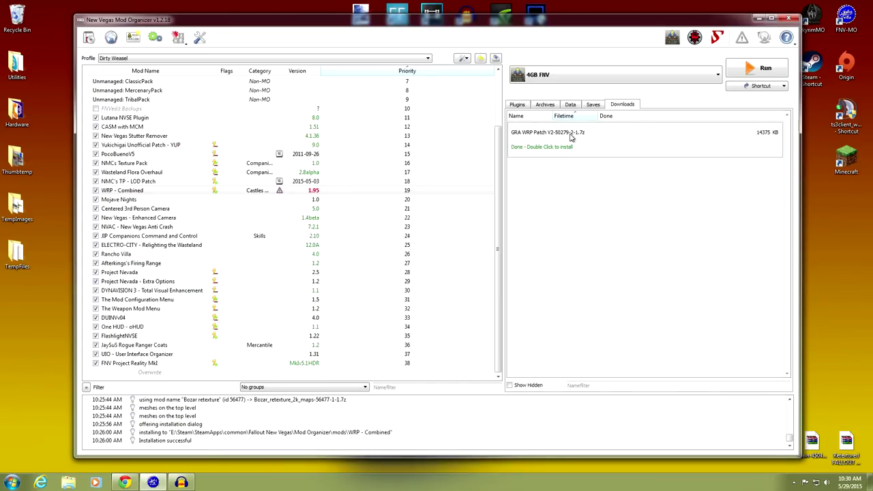
click(149, 195)
double_click(546, 146)
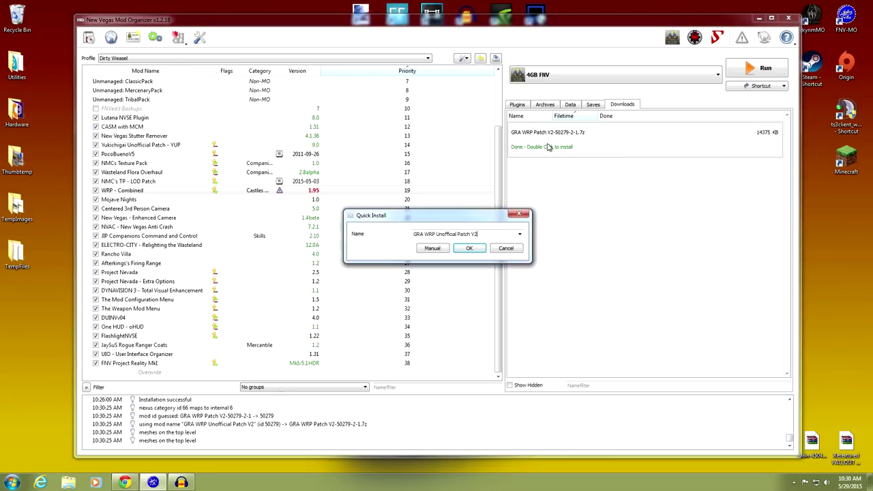
click(433, 248)
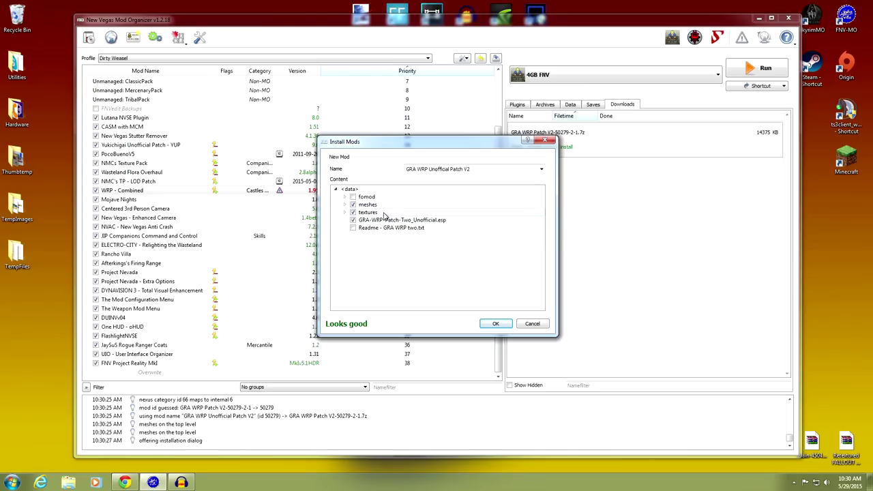
click(492, 324)
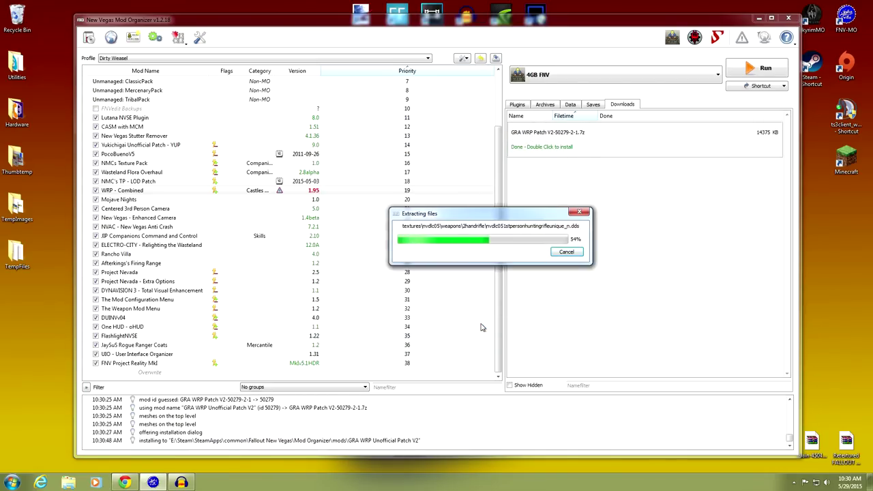
Enable GRA WRP Unofficial Patch V2 and move it directly below WRP - Combined in the mod order.
scroll(330, 324, down, 1)
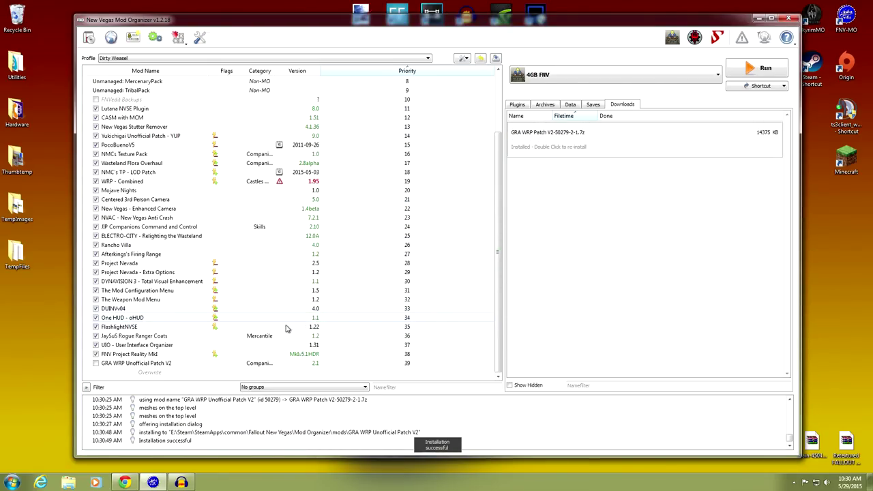
click(97, 363)
drag(121, 366, 153, 191)
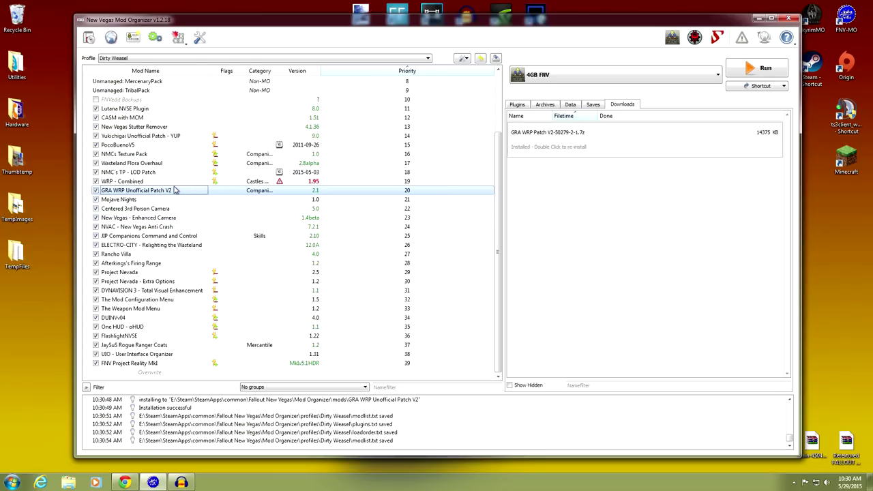
Ignore the pending update for WRP - Combined and check where GRA-WRP-Patch-Two_Unofficial.esp sits in the plugin load order.
right_click(292, 182)
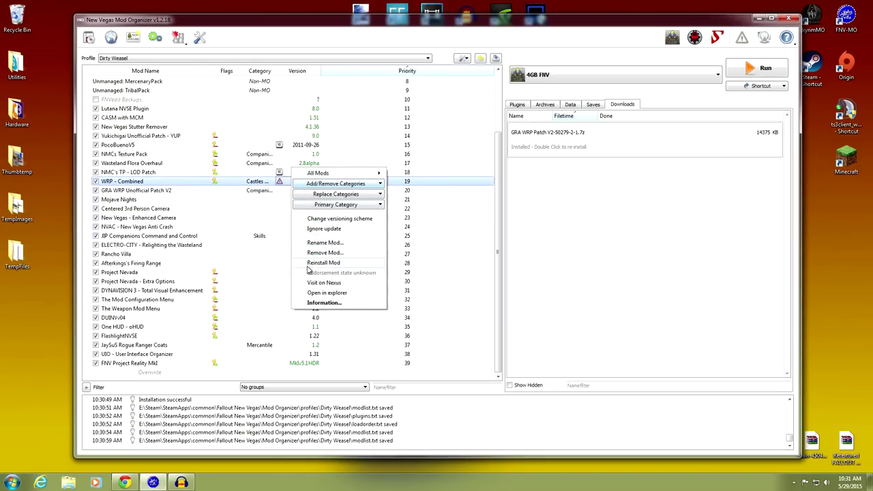
click(315, 228)
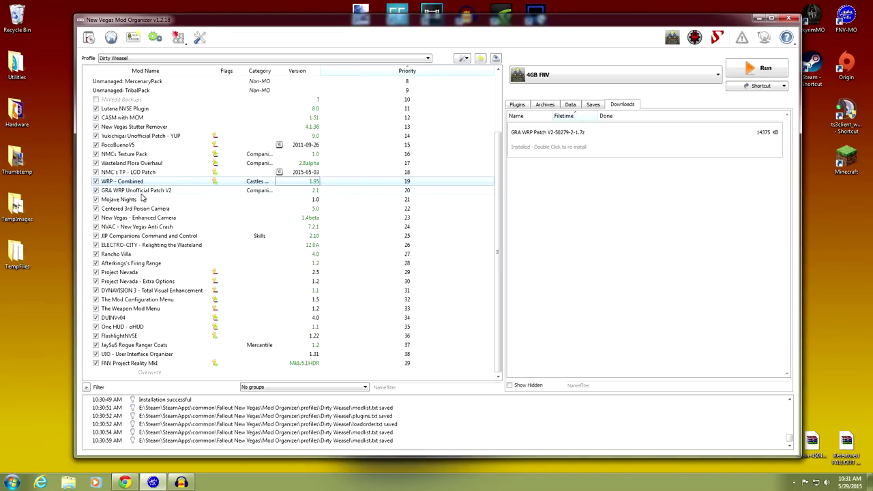
click(518, 108)
scroll(606, 204, down, 2)
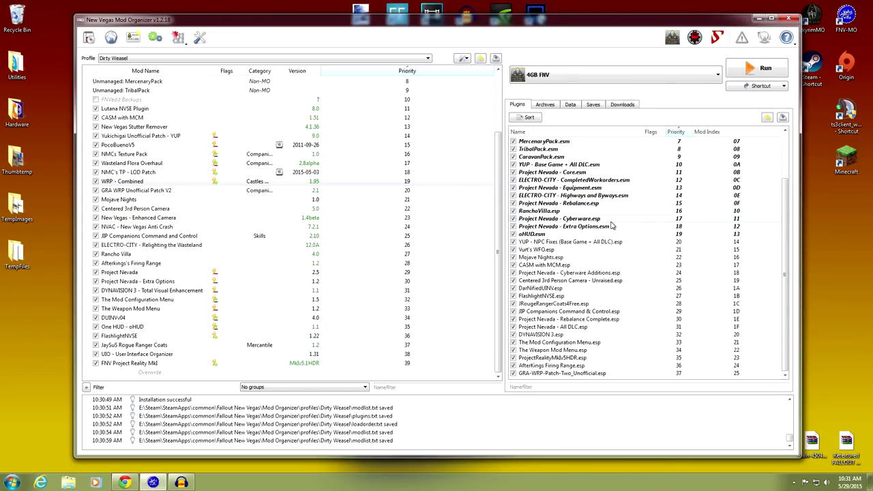
mouse_move(589, 377)
Add a toolbar shortcut for the LOOT executable, and set the selected executable back to 4GB FNV.
click(712, 77)
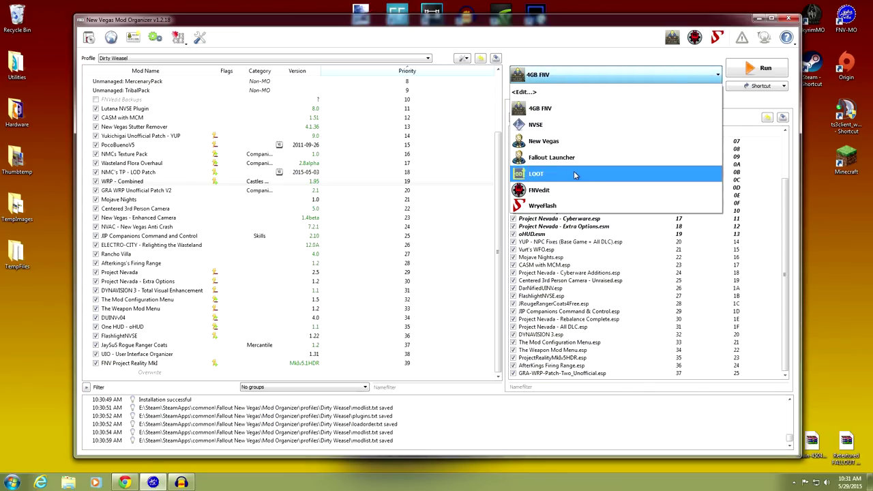
click(614, 174)
click(772, 86)
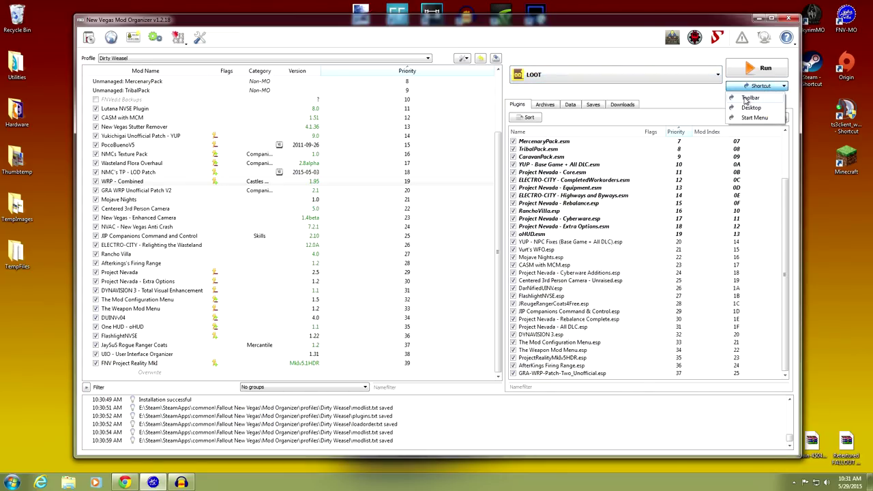
click(746, 97)
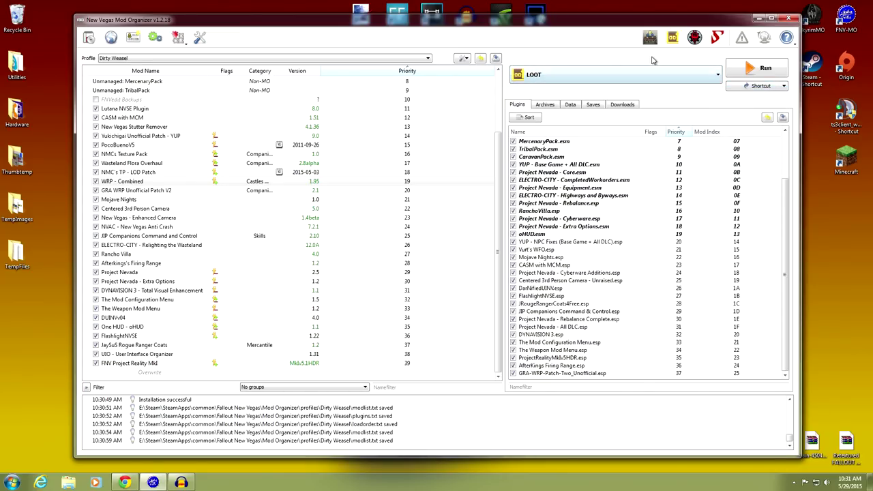
click(712, 77)
click(587, 111)
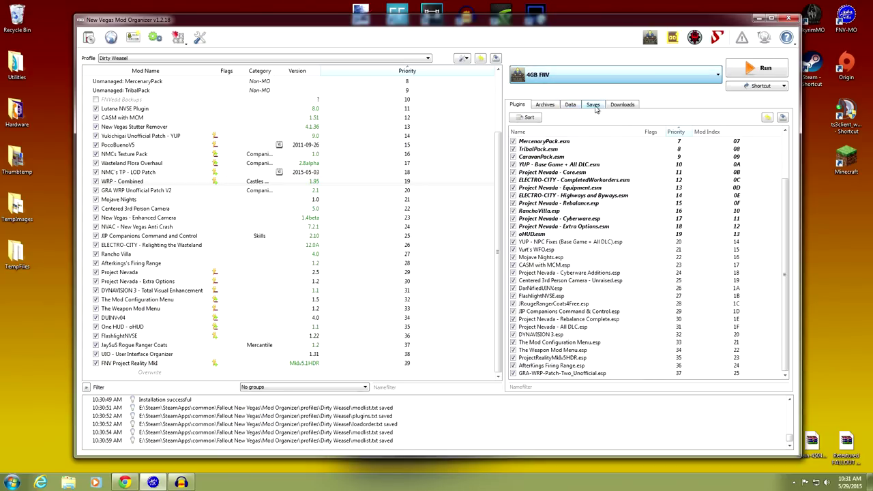
Launch LOOT, sort the Fallout: New Vegas plugins, apply the sorted load order and close LOOT.
click(672, 41)
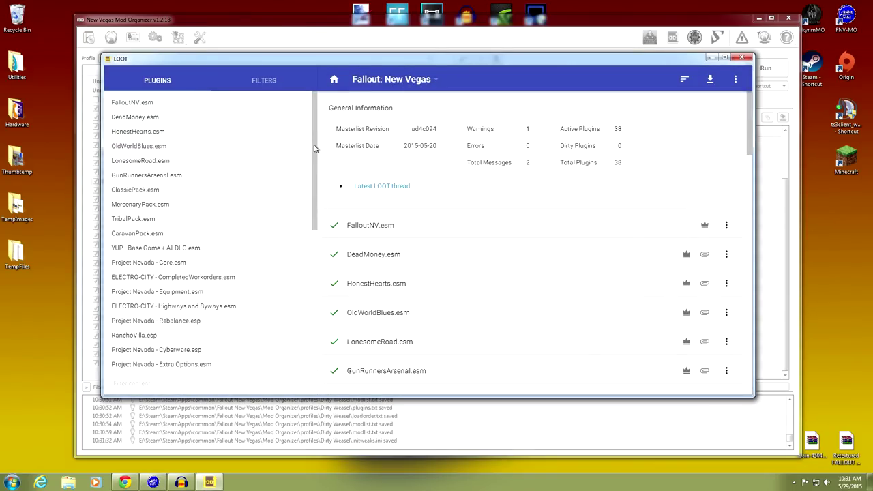
drag(314, 149, 306, 291)
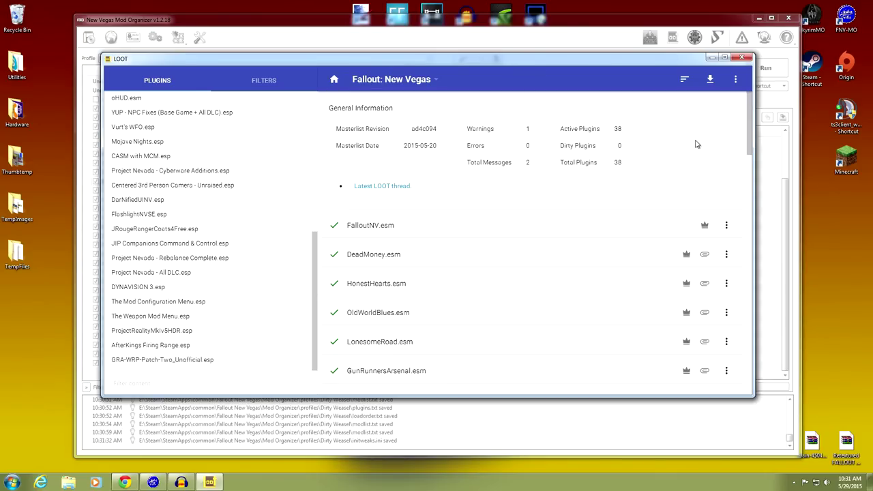
mouse_move(750, 120)
mouse_down()
mouse_move(740, 266)
mouse_move(758, 365)
mouse_move(739, 116)
mouse_up()
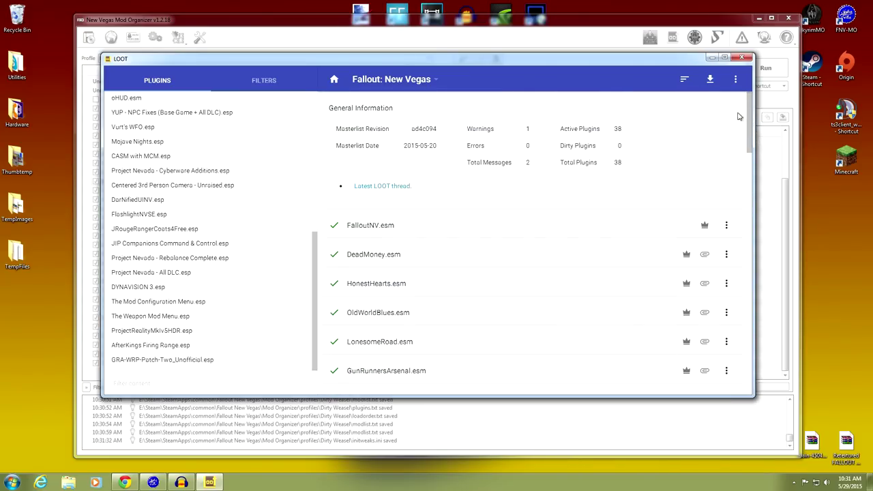
click(685, 81)
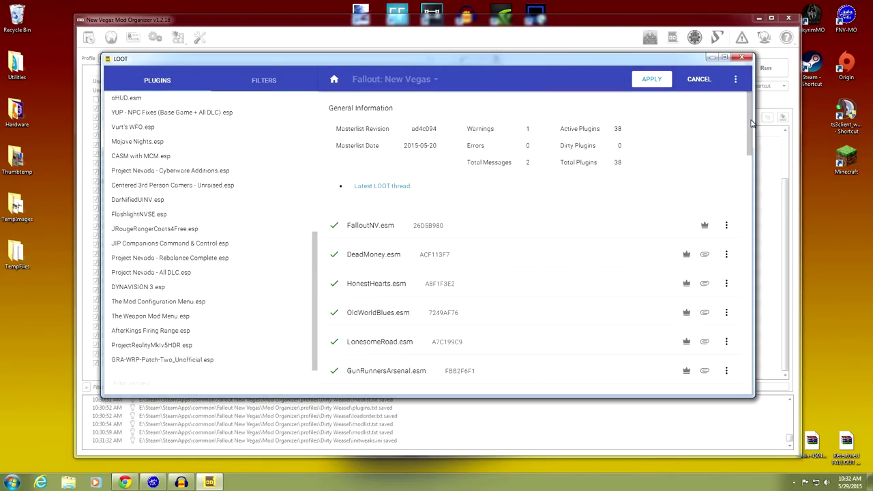
drag(752, 123, 768, 373)
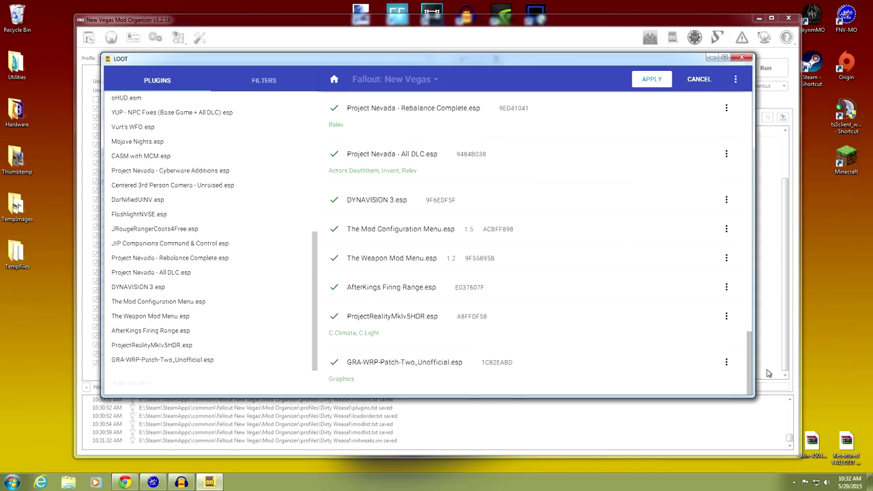
drag(753, 373, 748, 110)
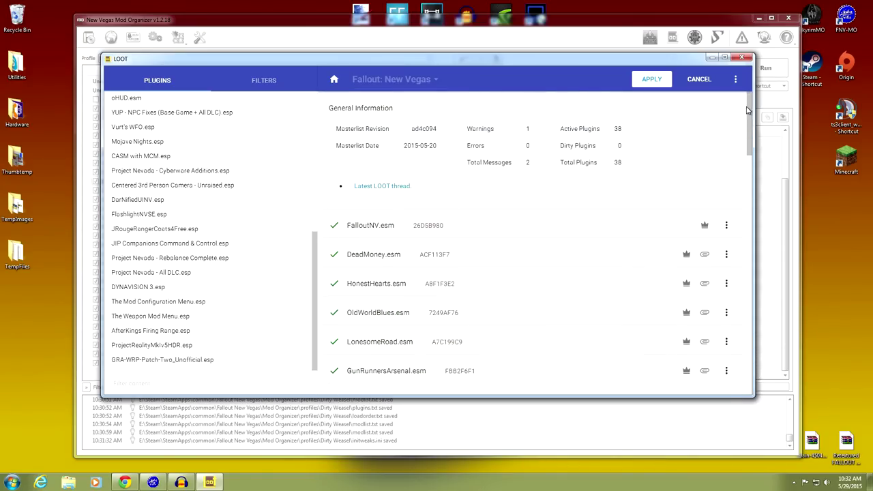
click(648, 79)
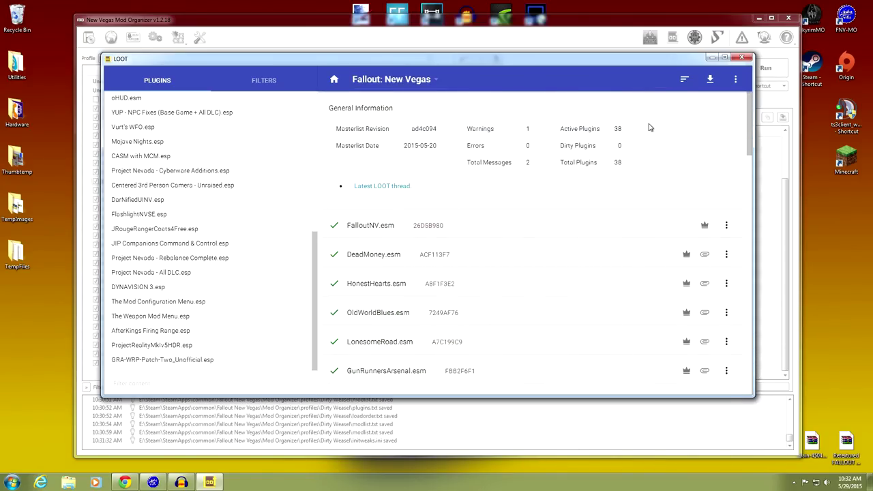
click(745, 58)
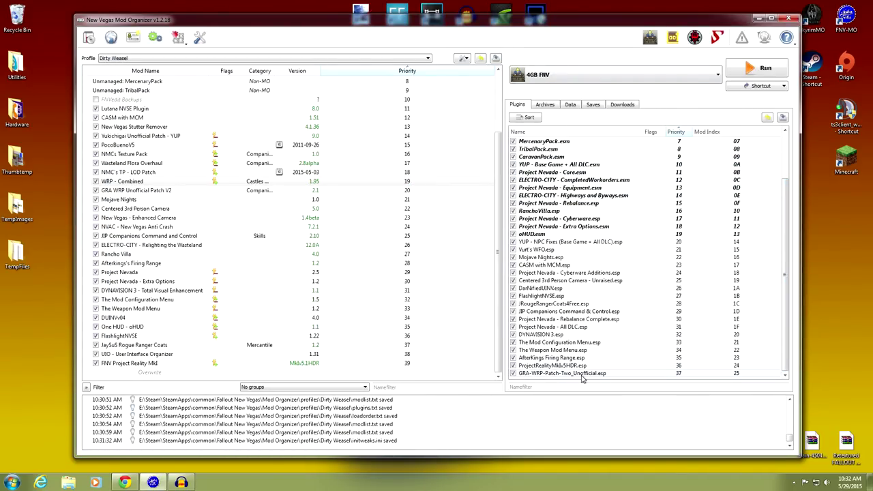
Move GRA-WRP-Patch-Two_Unofficial.esp up the load order to priority 22, directly below Vurt's WFO.esp.
mouse_move(583, 379)
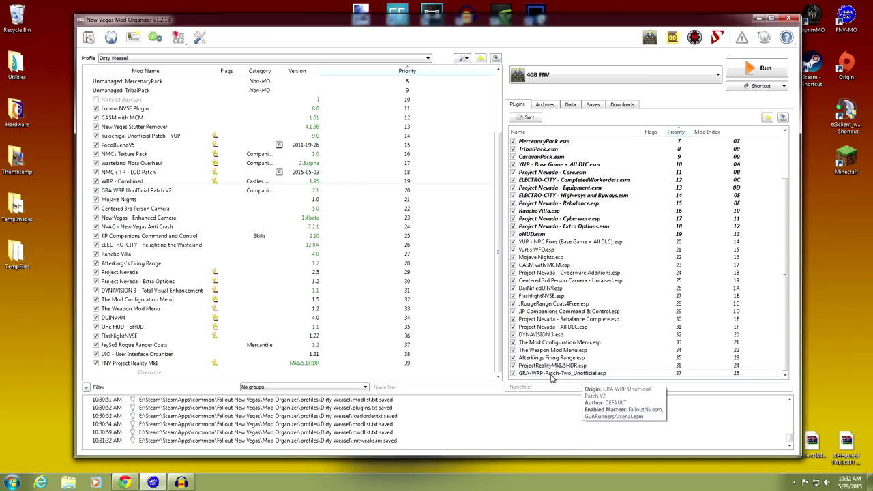
mouse_move(549, 369)
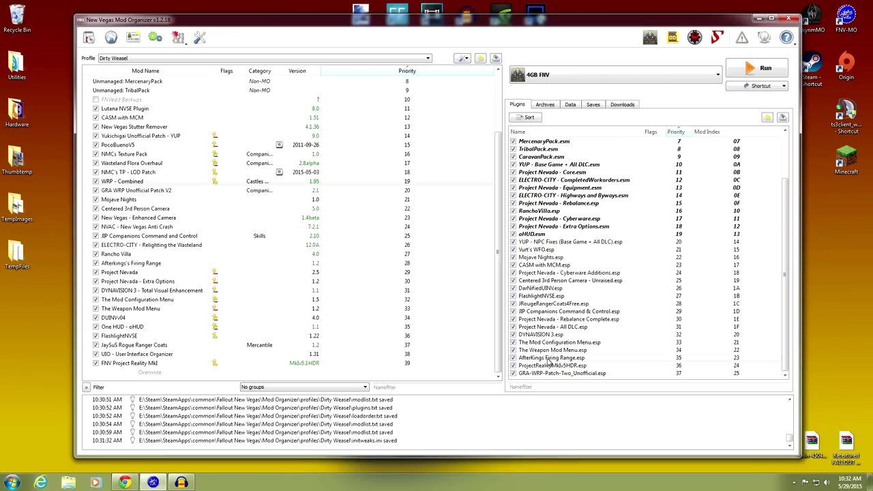
drag(554, 375, 548, 257)
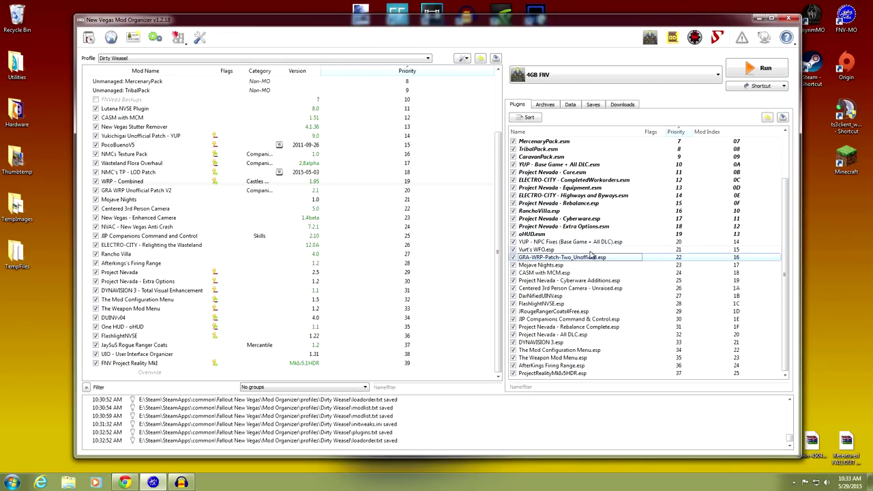
scroll(593, 253, up, 3)
scroll(593, 255, down, 3)
scroll(215, 195, up, 3)
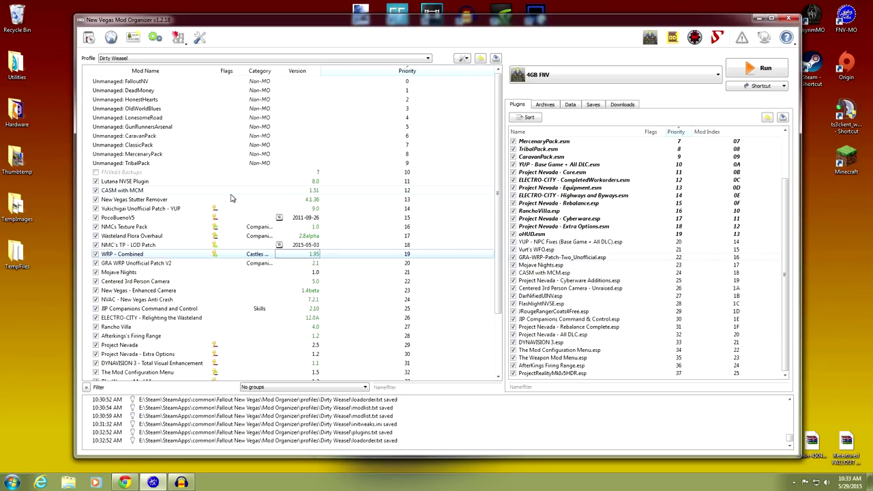
scroll(231, 198, down, 3)
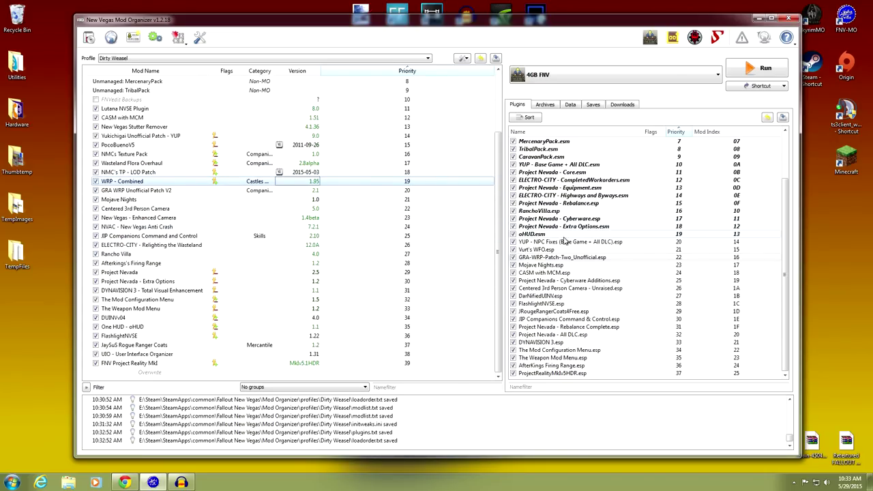
mouse_move(568, 260)
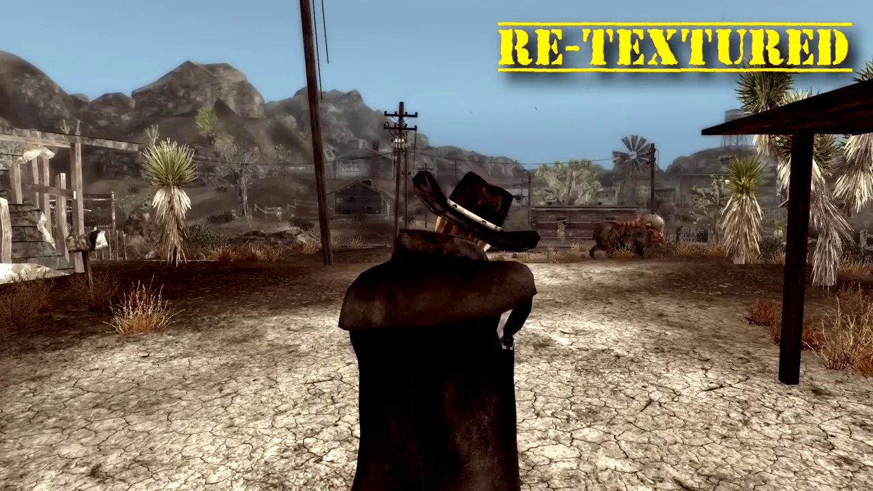
key(f)
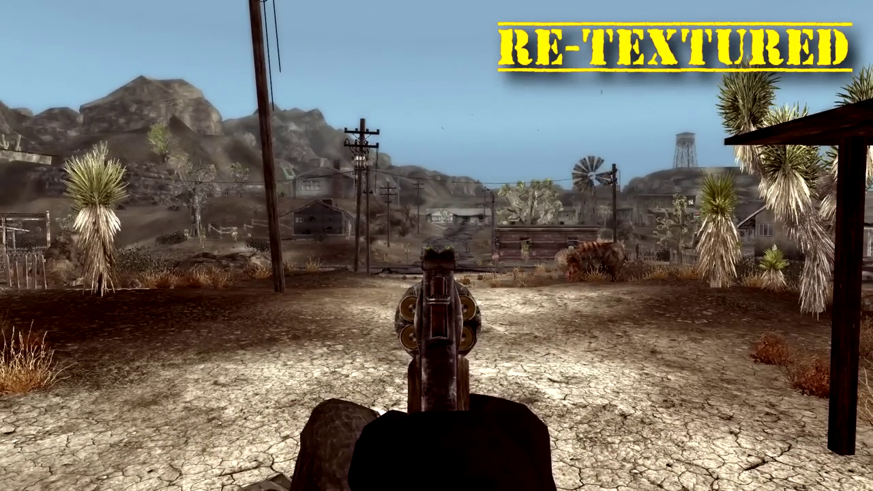
key(r)
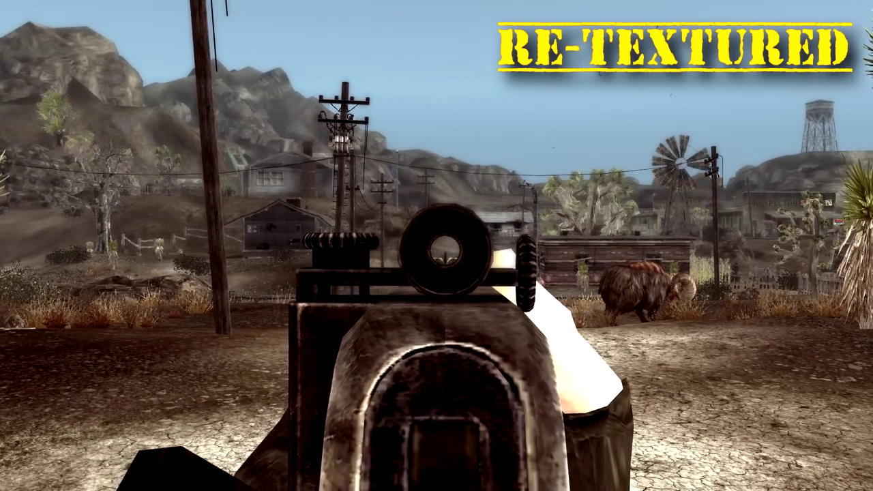
key(f)
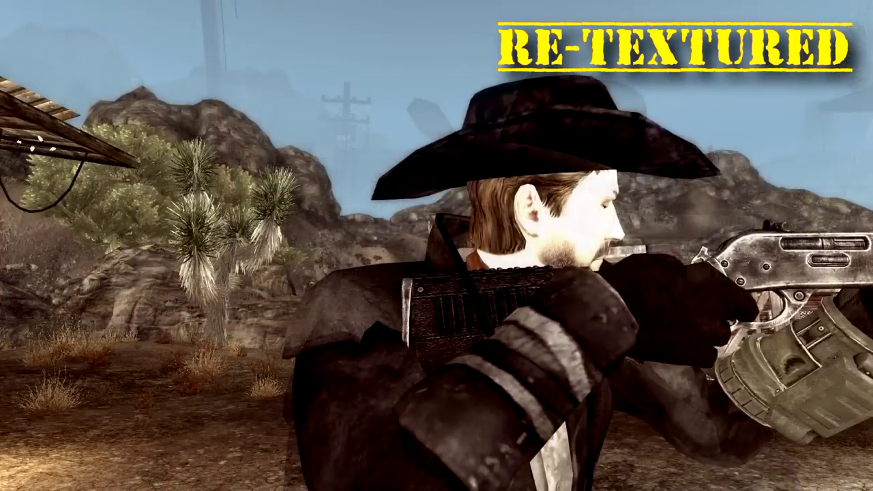